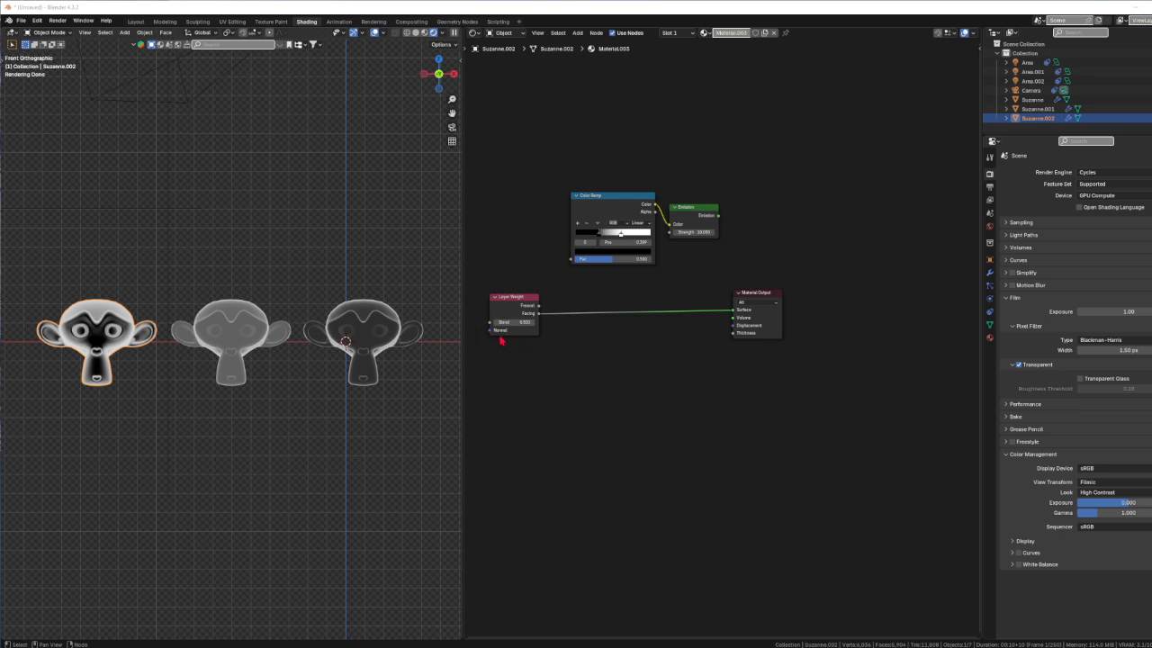
# Move the Material Output node right and the Layer Weight node down-right to widen the gap
pyautogui.moveTo(764, 295); pyautogui.dragTo(828, 286)
pyautogui.moveTo(529, 302); pyautogui.dragTo(546, 312)
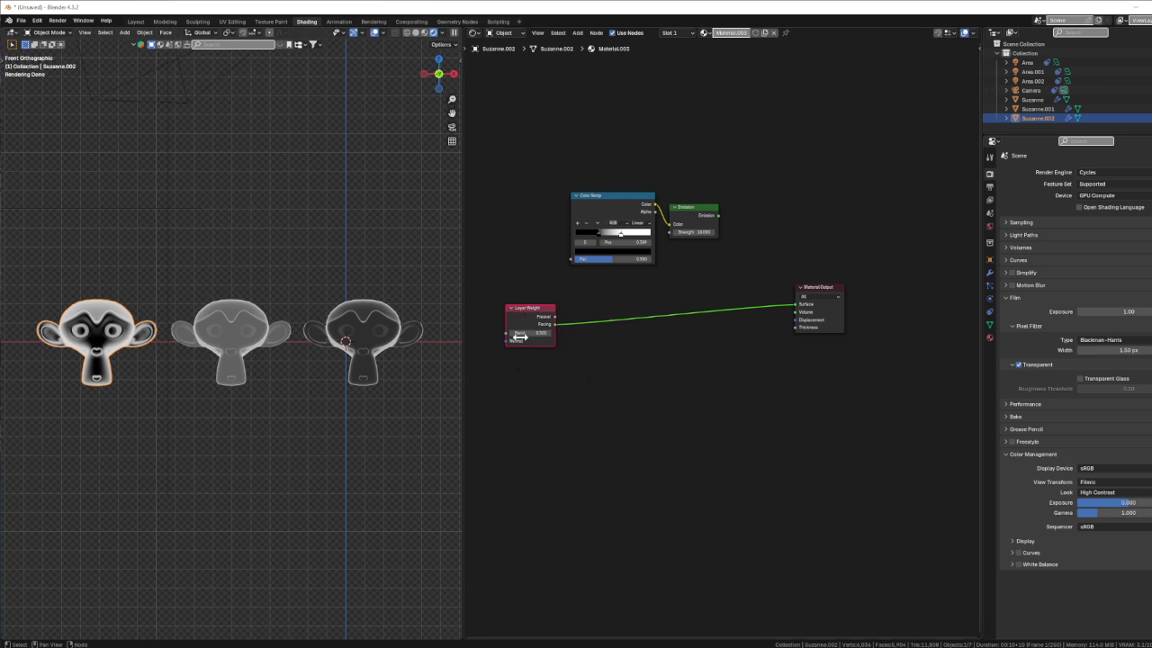
# Compare the middle, right and left Suzannes' rim materials, ending on the middle one's Material.005
pyautogui.click(232, 330)
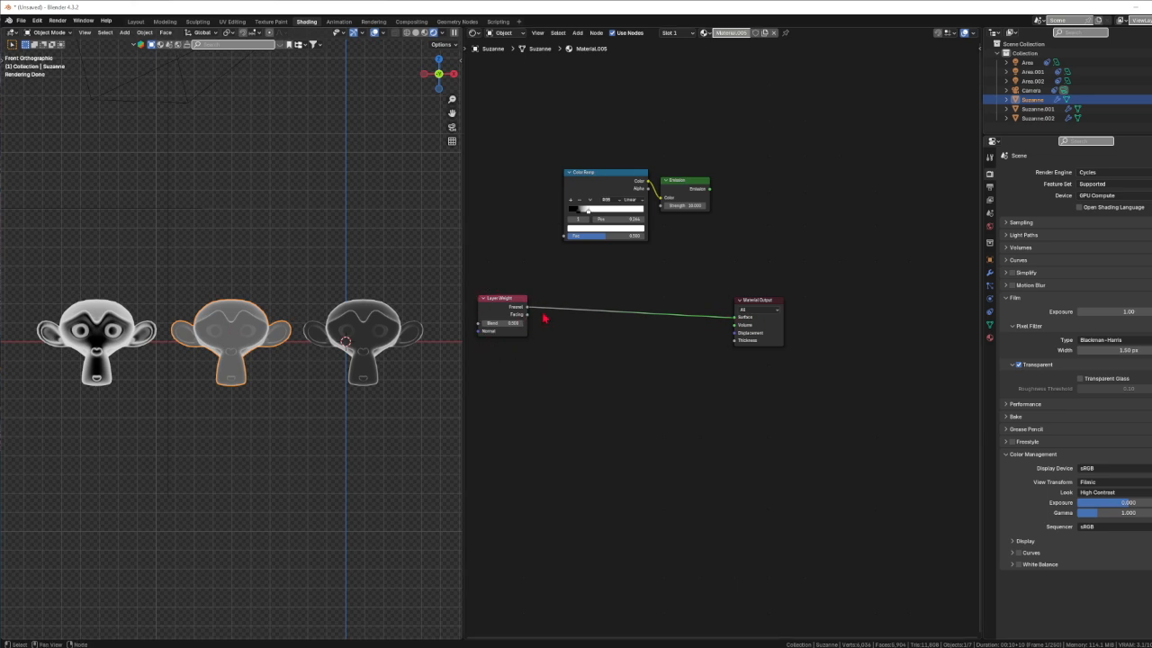
pyautogui.click(369, 330)
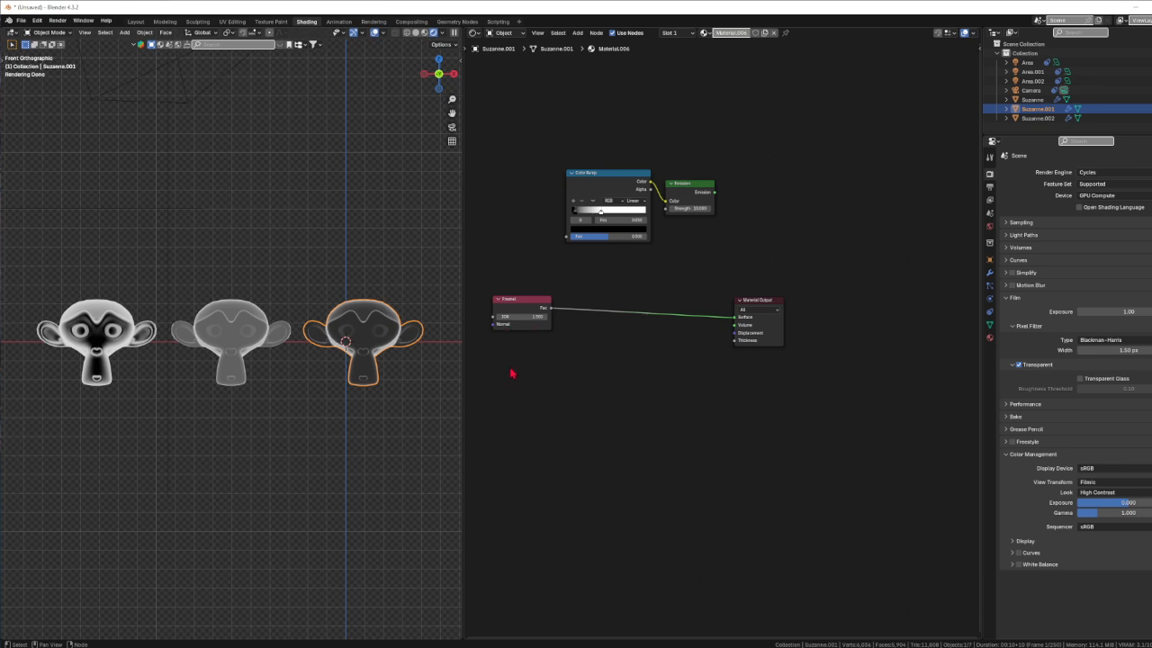
pyautogui.click(235, 323)
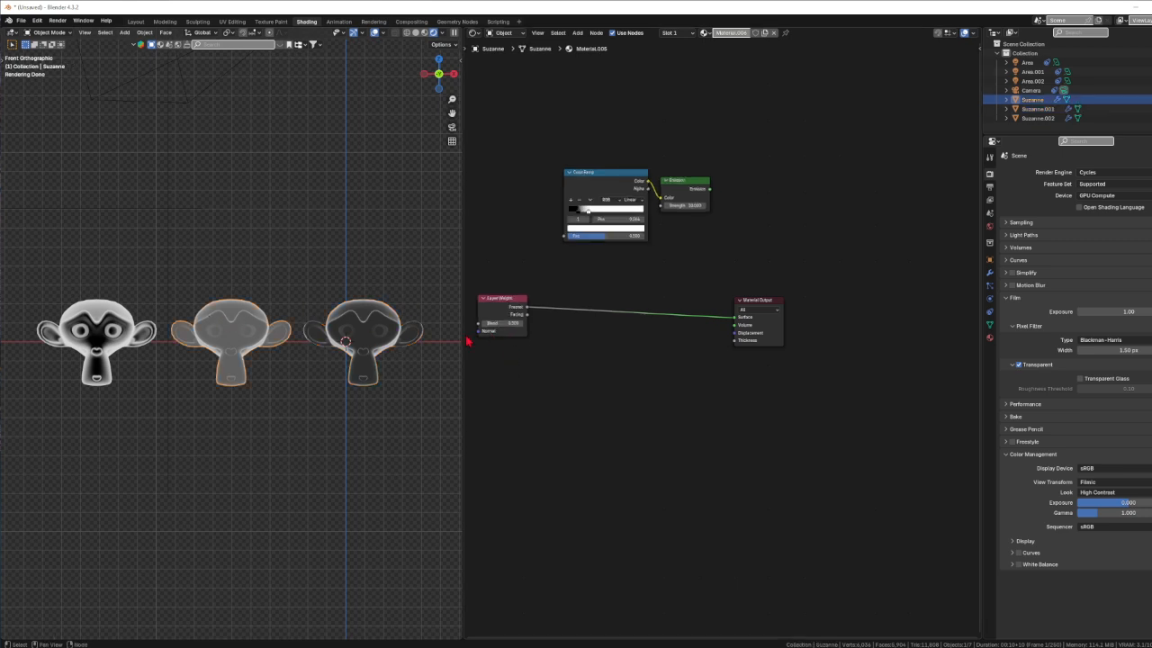
pyautogui.click(359, 324)
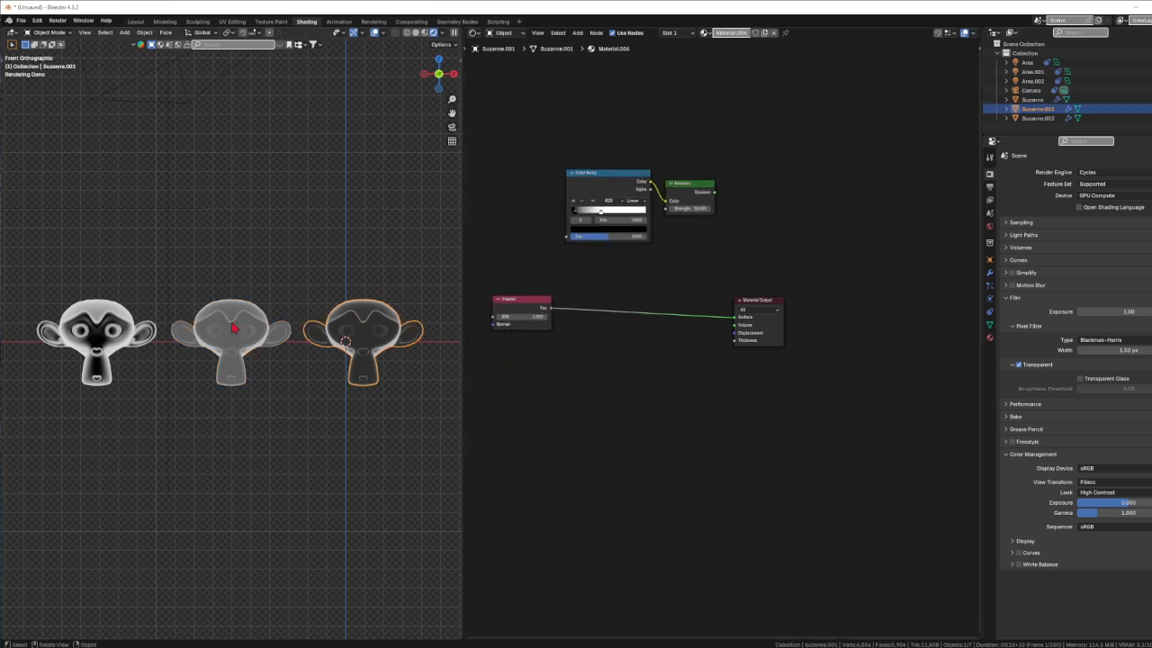
pyautogui.click(253, 326)
pyautogui.click(383, 330)
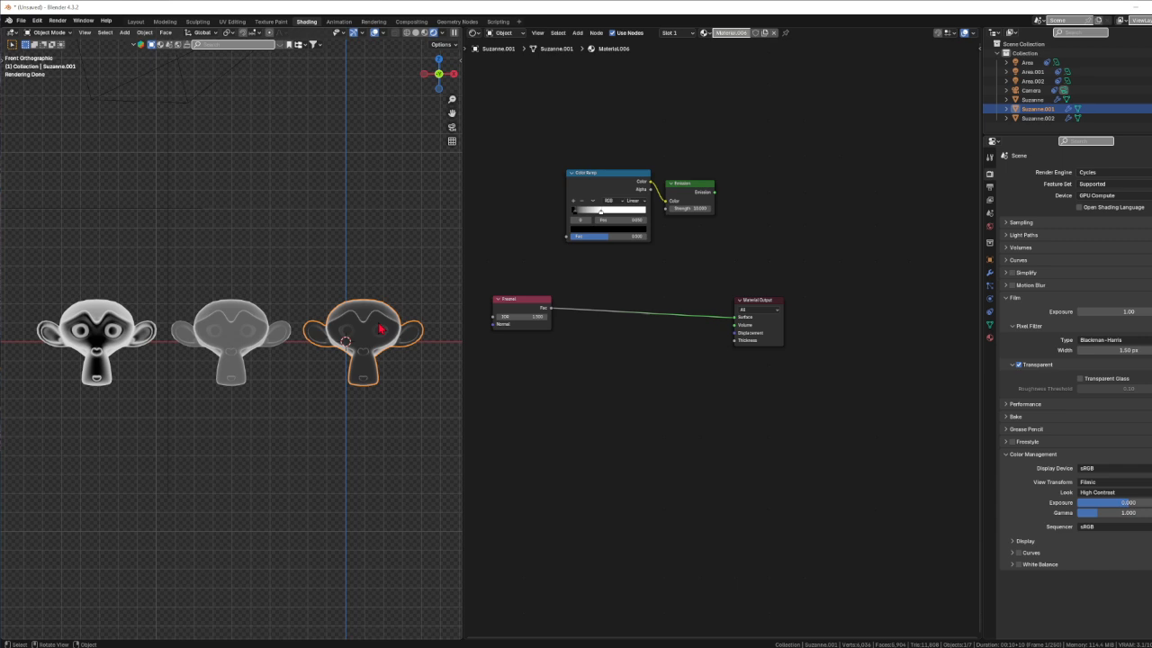
pyautogui.click(232, 325)
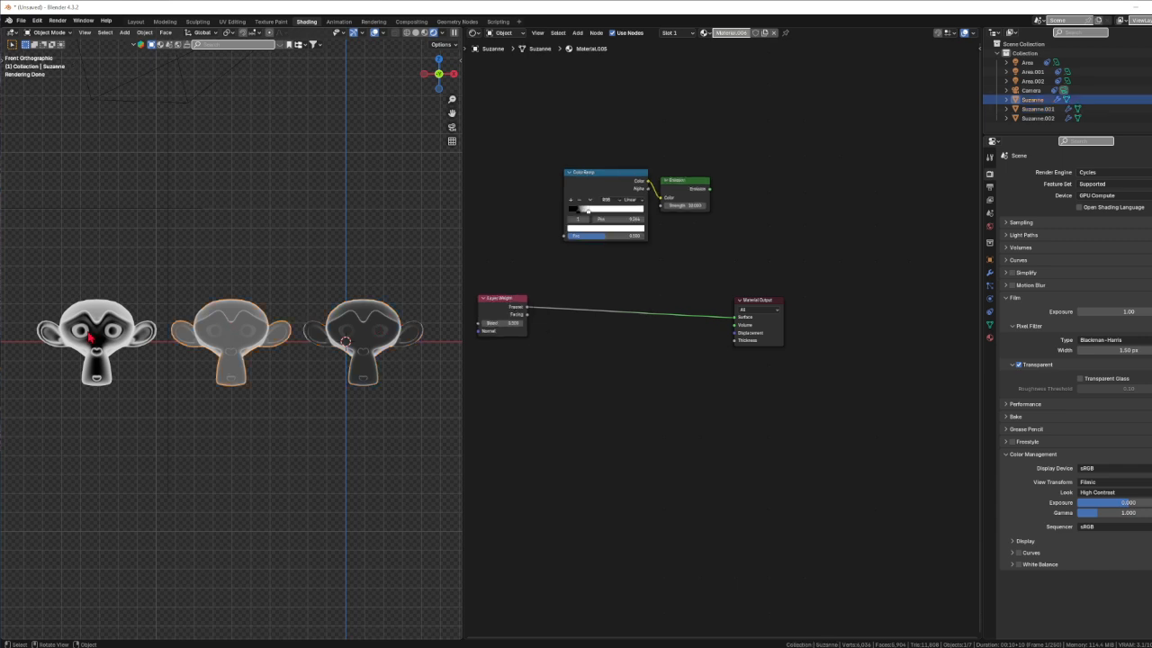
pyautogui.click(90, 336)
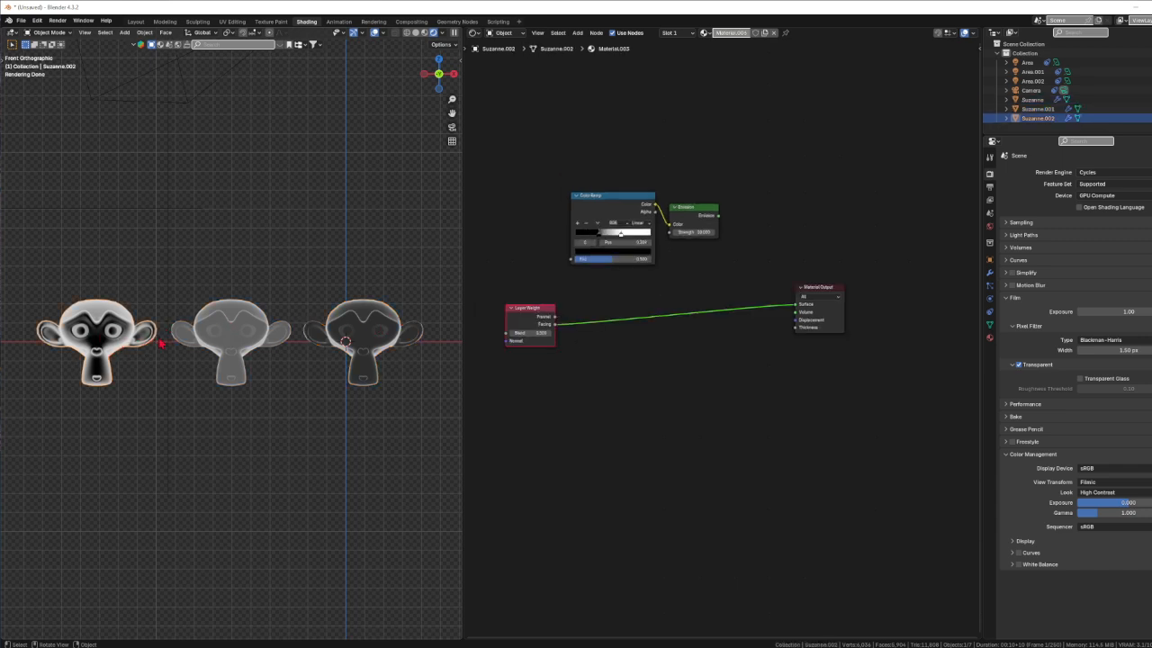
pyautogui.click(236, 331)
pyautogui.click(372, 333)
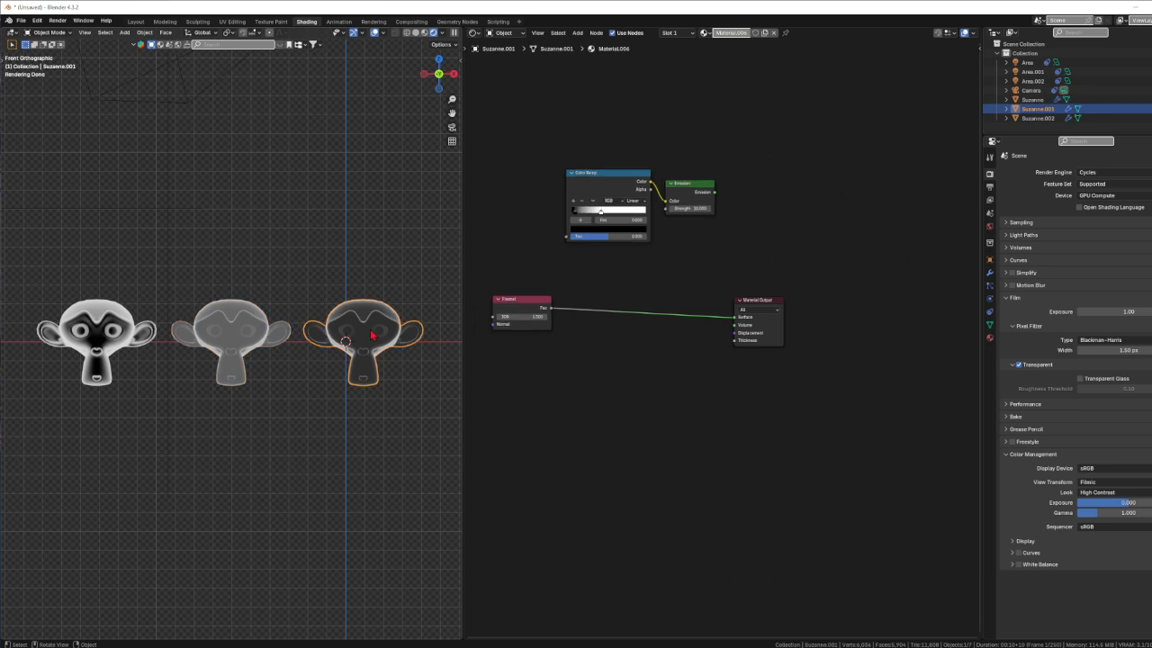
pyautogui.click(241, 333)
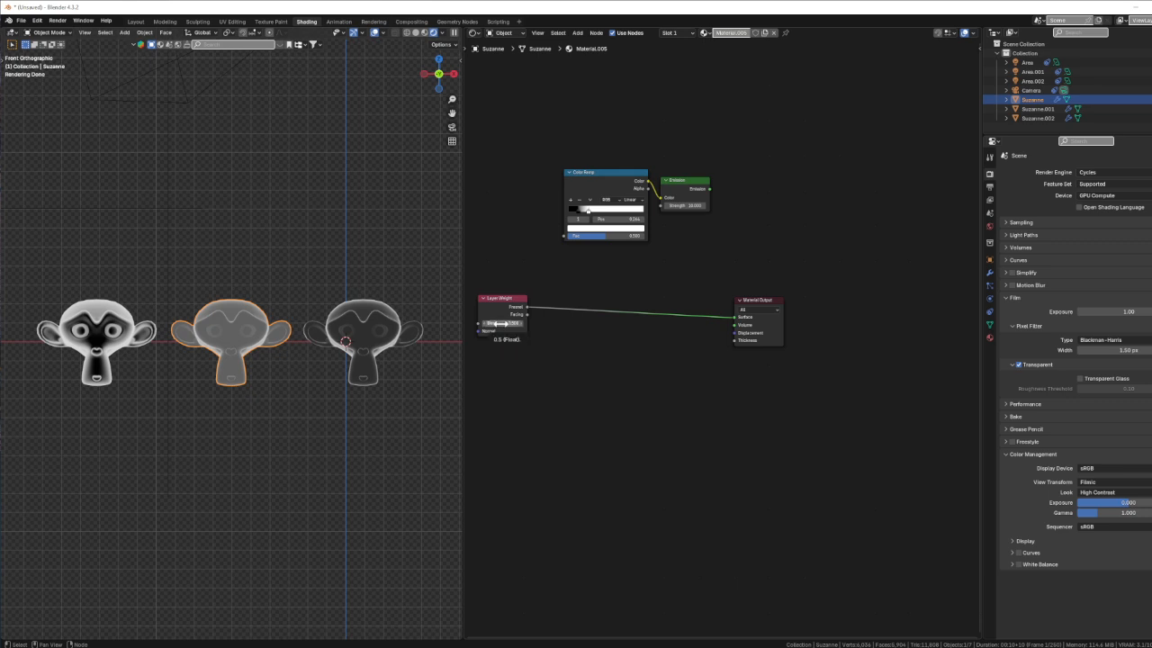
pyautogui.moveTo(500, 323); pyautogui.dragTo(450, 323)
pyautogui.moveTo(501, 323)
pyautogui.mouseDown()
pyautogui.moveTo(449, 323)
pyautogui.moveTo(511, 323)
pyautogui.mouseUp()
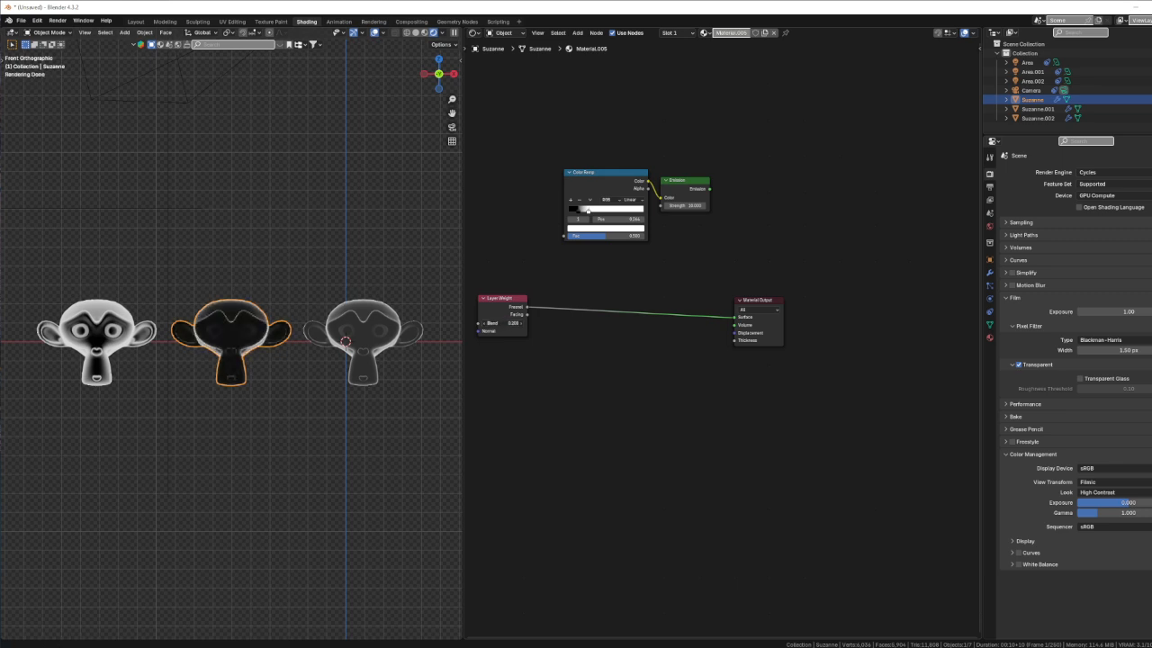
pyautogui.moveTo(511, 323); pyautogui.dragTo(586, 323)
pyautogui.press('BackSpace')
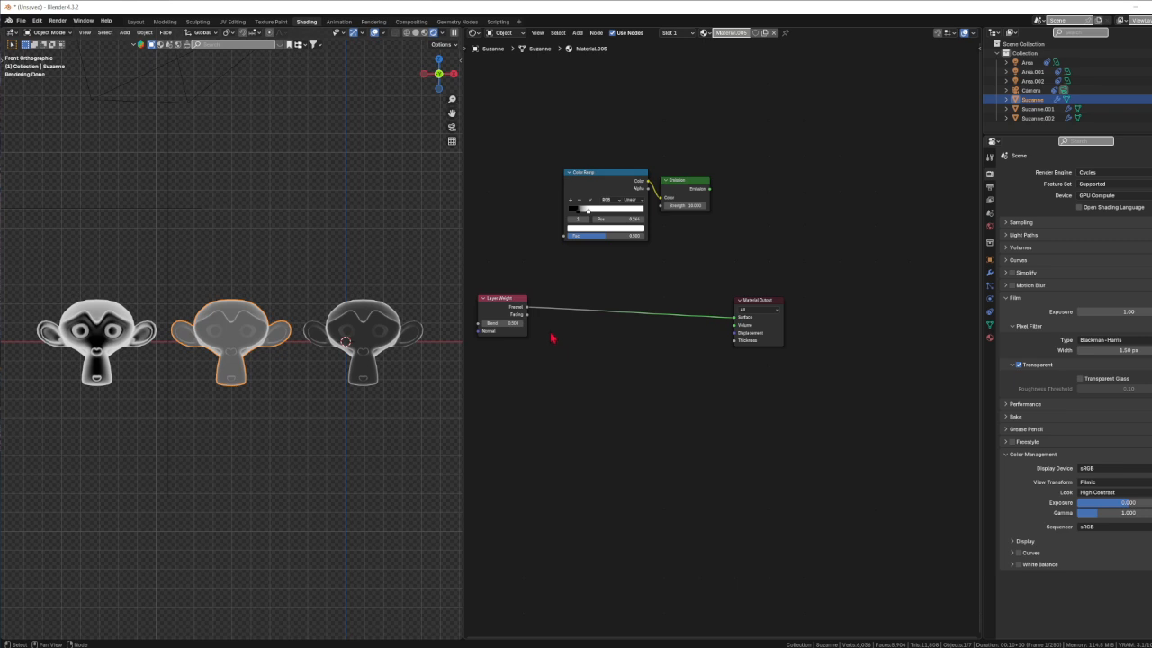
pyautogui.click(313, 338)
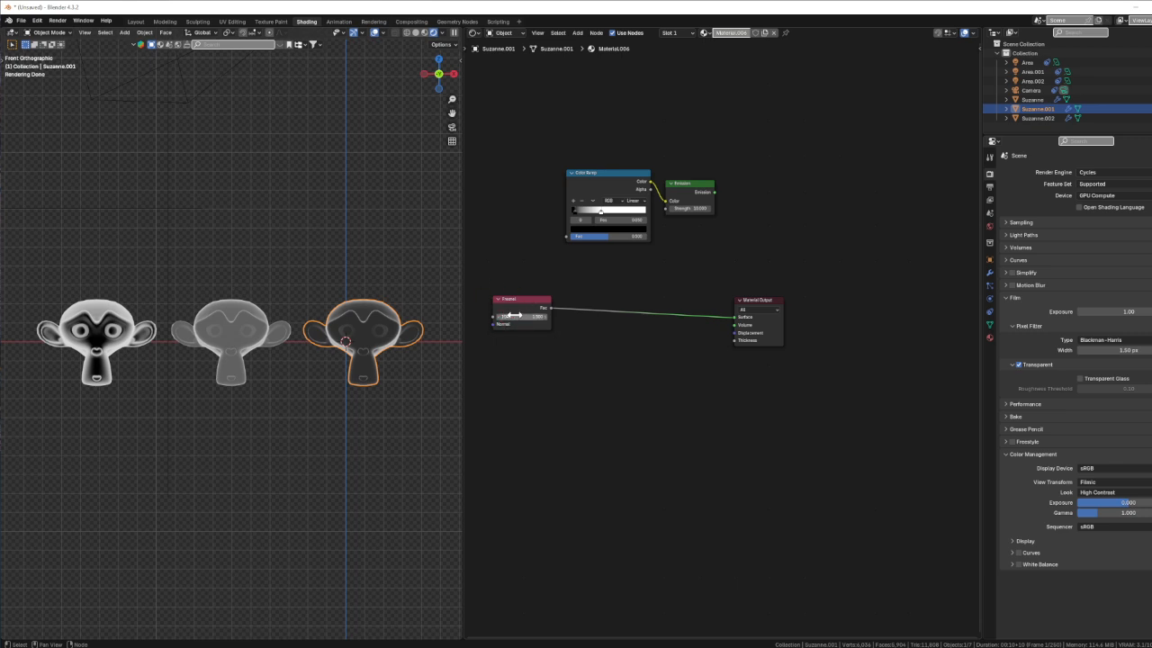
pyautogui.moveTo(517, 317); pyautogui.dragTo(706, 317)
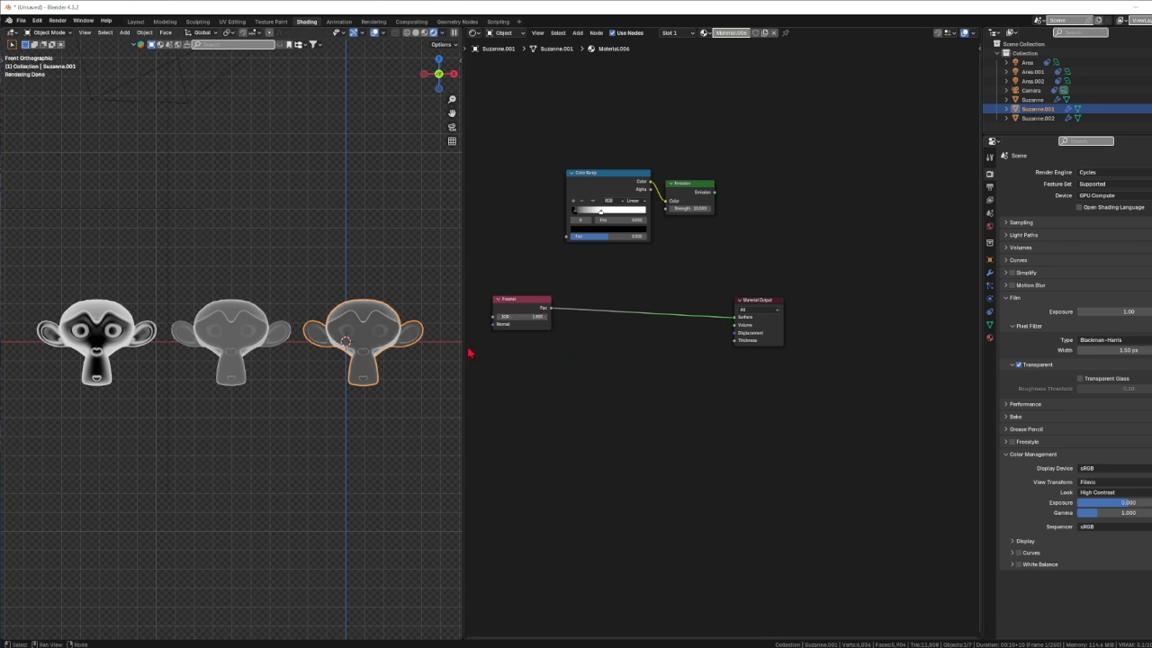
pyautogui.rightClick(525, 316)
pyautogui.press('BackSpace')
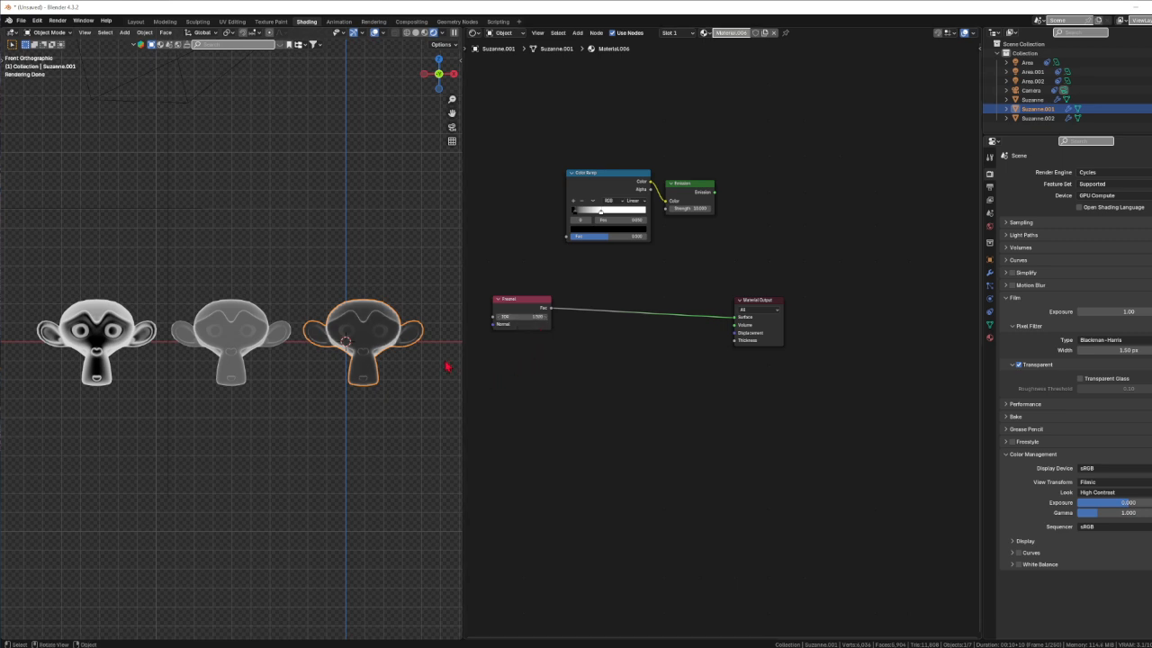
pyautogui.click(220, 328)
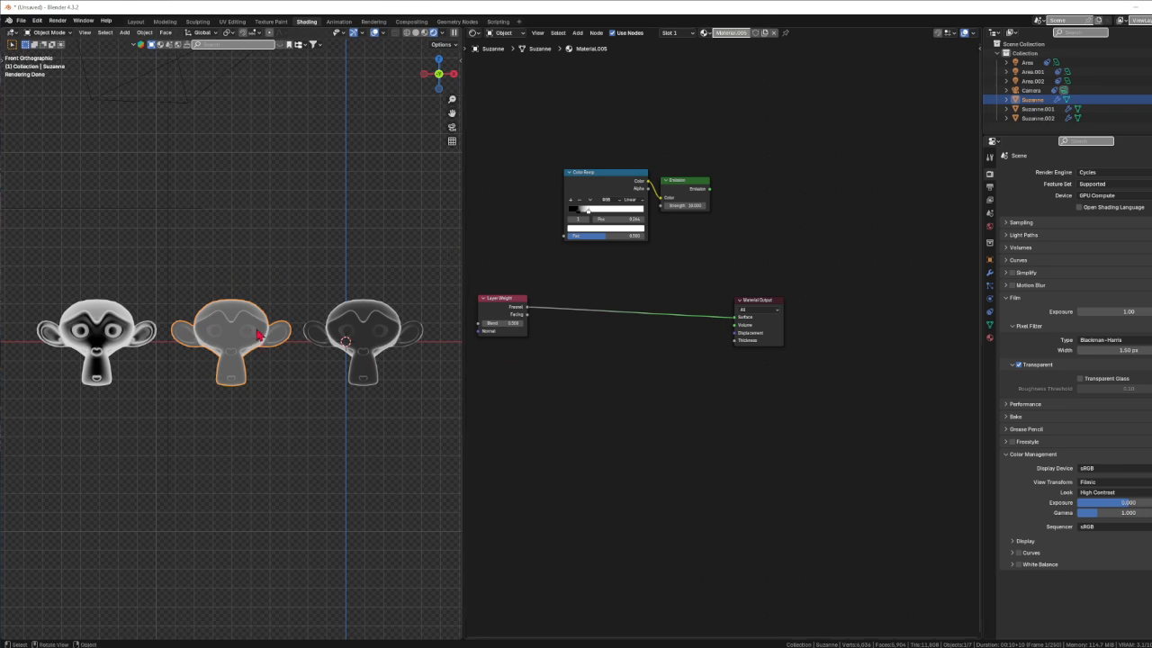
# Select the left Suzanne to bring up its Material.003 Layer Weight material
pyautogui.click(94, 337)
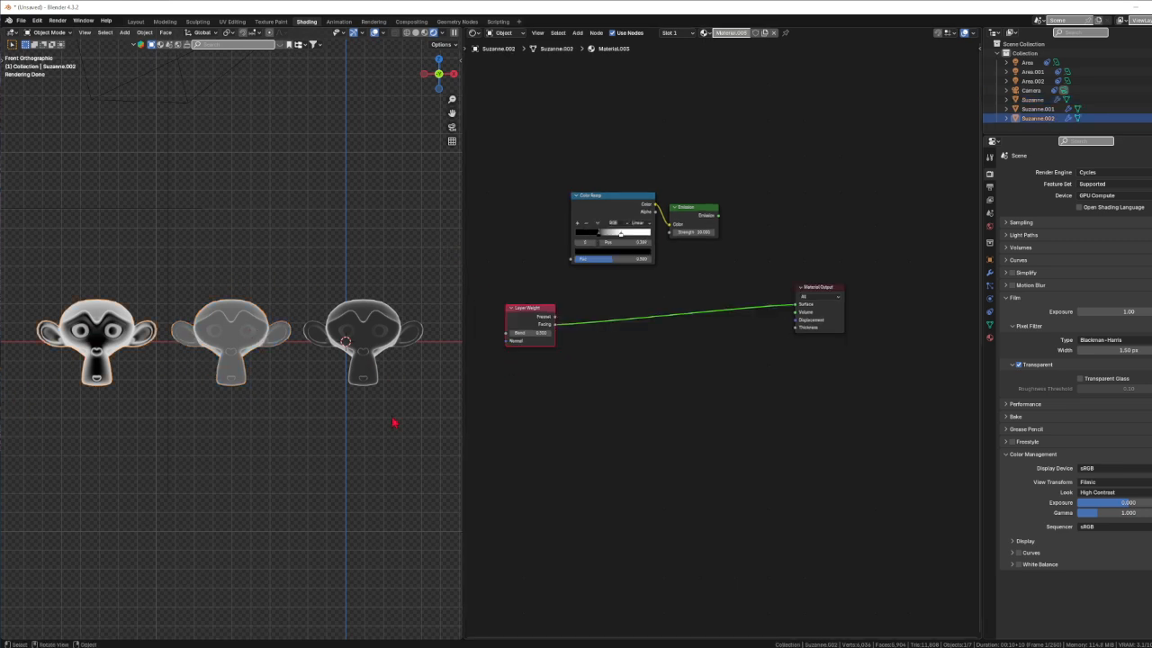
pyautogui.moveTo(117, 360); pyautogui.dragTo(115, 321, button='middle')
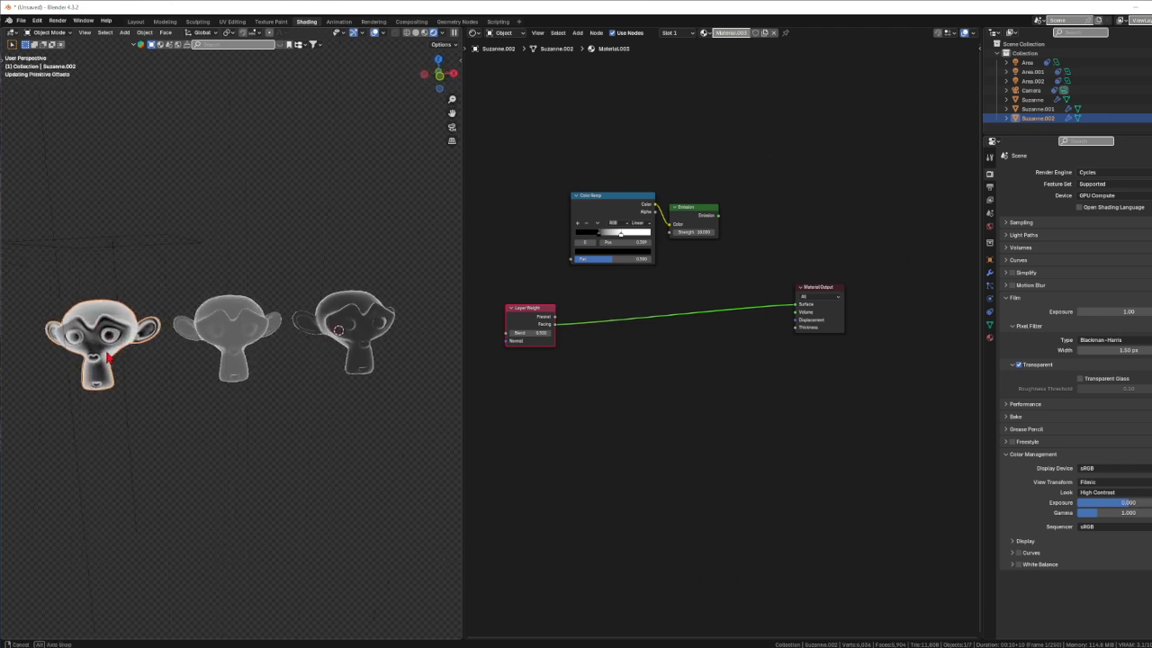
pyautogui.scroll(4, 94, 363)
pyautogui.scroll(-3, 101, 368)
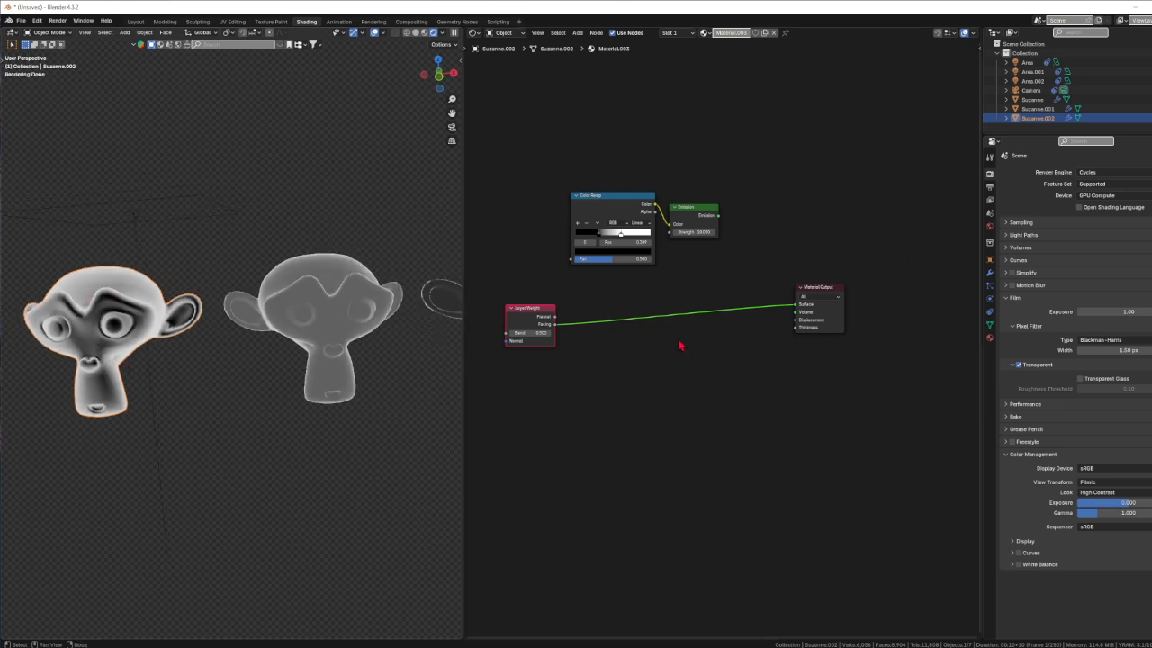
# Test Layer Weight Blend values around 0.0 and 0.2, leaving it at 0.5, then return to front view
pyautogui.moveTo(531, 333); pyautogui.dragTo(490, 332)
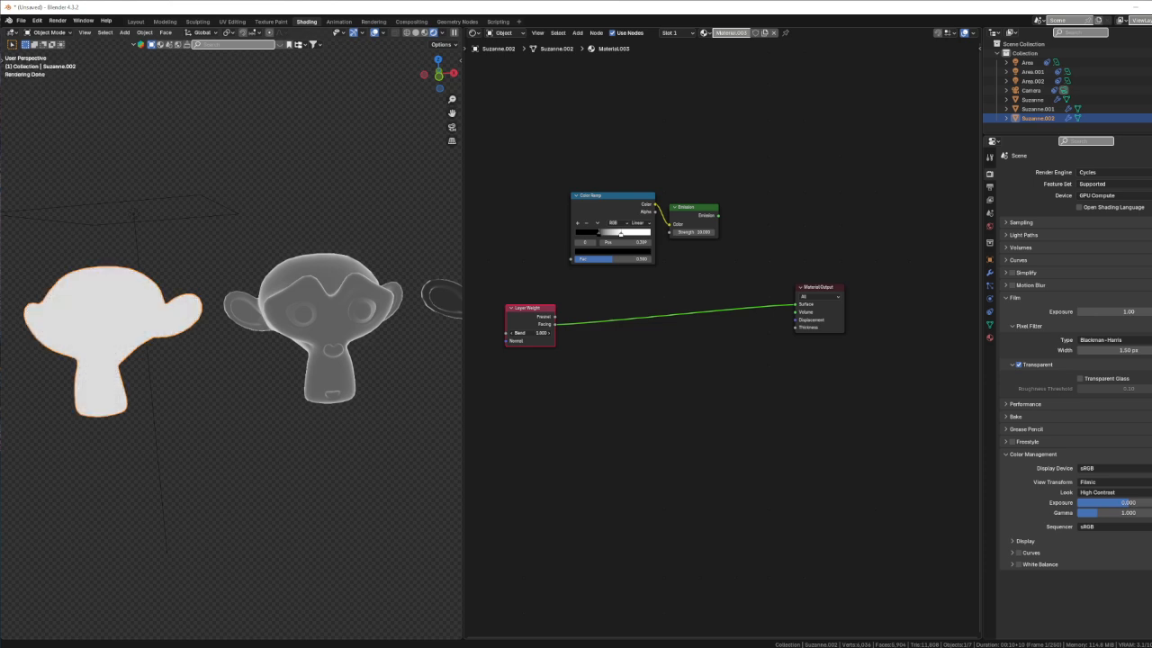
pyautogui.moveTo(572, 333)
pyautogui.mouseDown()
pyautogui.moveTo(490, 333)
pyautogui.moveTo(541, 334)
pyautogui.mouseUp()
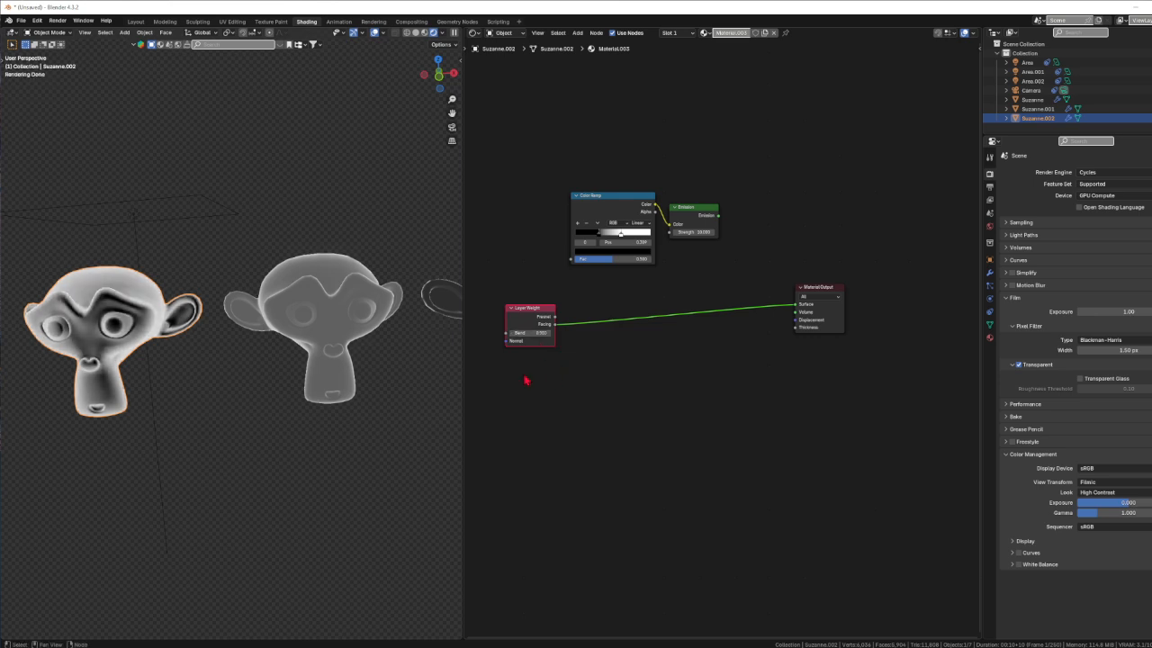
pyautogui.moveTo(248, 410)
pyautogui.mouseDown(button='middle')
pyautogui.moveTo(171, 394)
pyautogui.moveTo(260, 404)
pyautogui.moveTo(252, 417)
pyautogui.moveTo(257, 391)
pyautogui.mouseUp(button='middle')
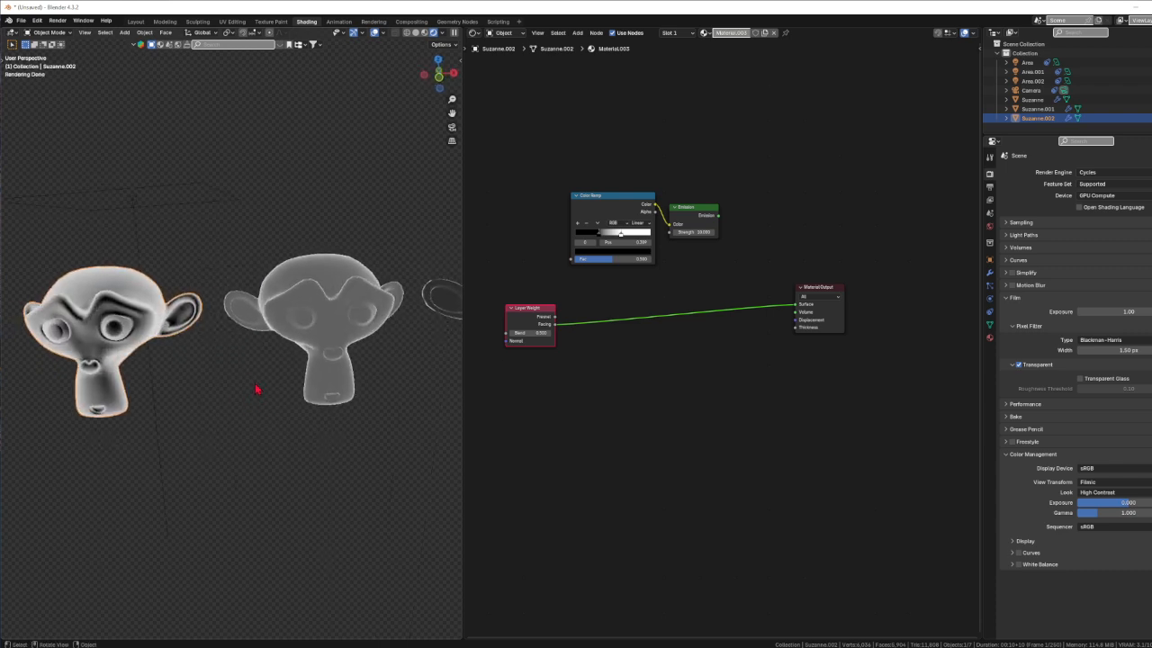
pyautogui.press('KP_1')
pyautogui.scroll(-6, 336, 400)
pyautogui.scroll(1, 396, 424)
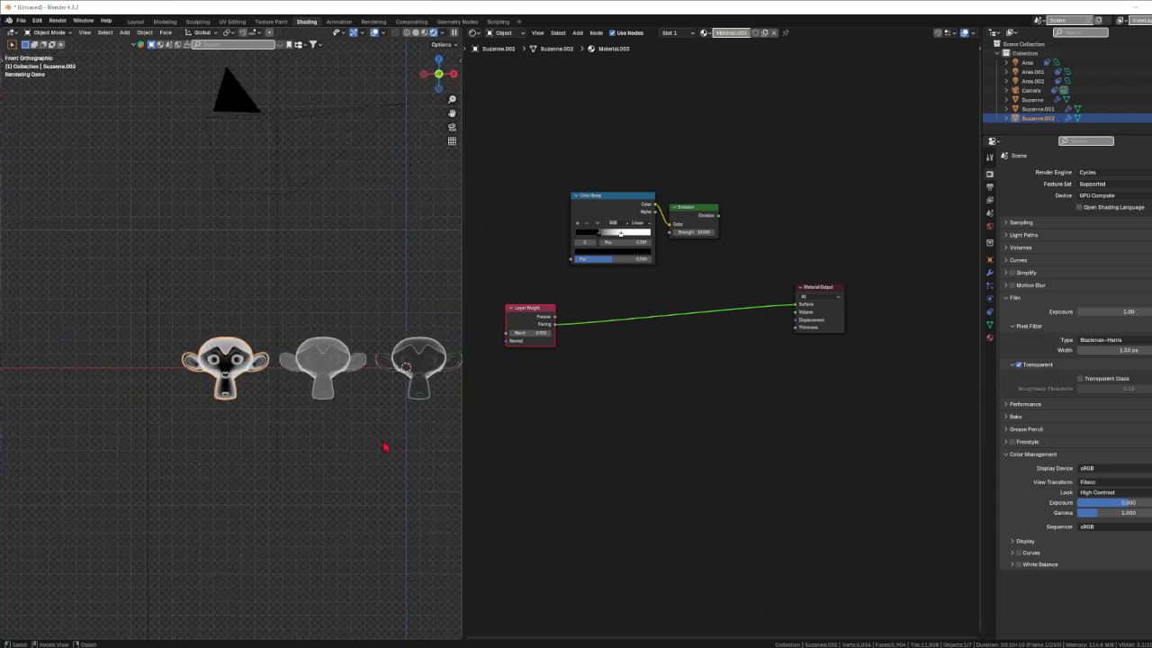
# Drop the Color Ramp and Emission nodes onto the Layer Weight–Output link so Facing feeds the ramp's Fac
pyautogui.keyDown('ctrl'); pyautogui.moveTo(384, 446); pyautogui.dragTo(282, 437, button='middle'); pyautogui.keyUp('ctrl')
pyautogui.scroll(-1, 282, 437)
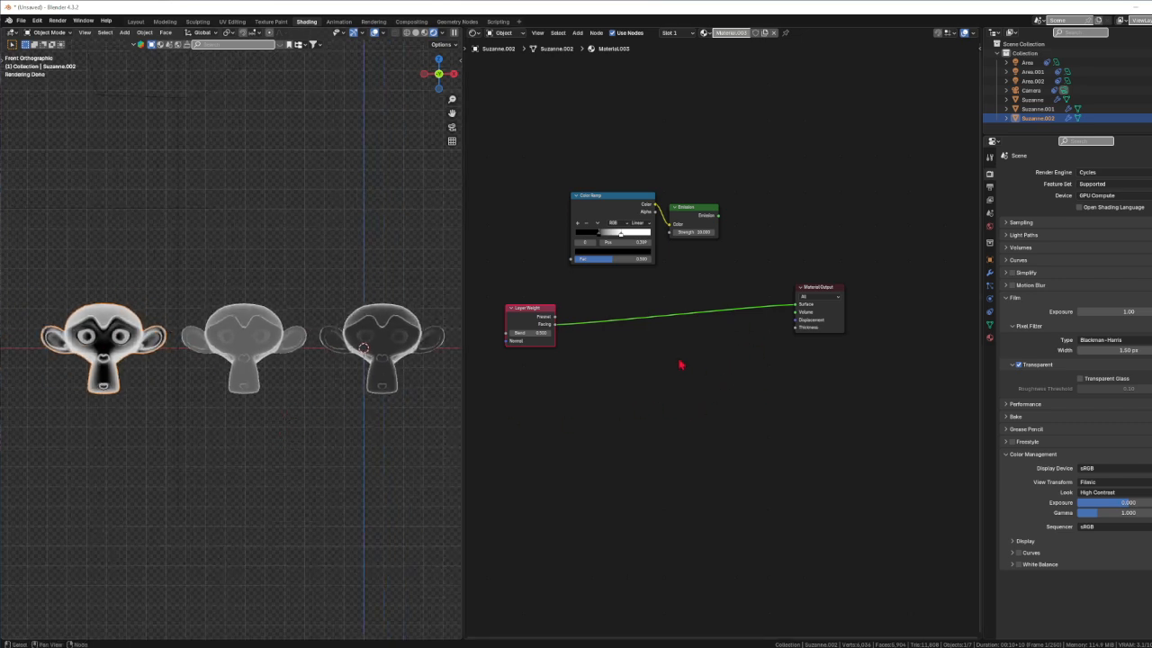
pyautogui.moveTo(561, 178); pyautogui.dragTo(733, 278)
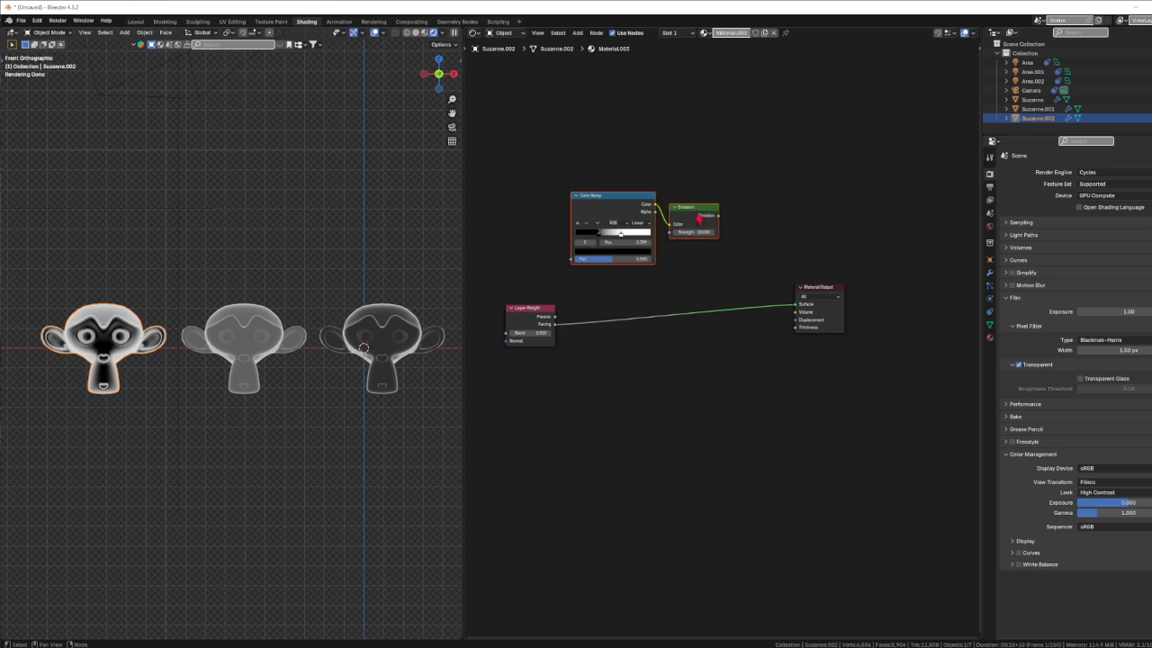
pyautogui.moveTo(700, 217); pyautogui.dragTo(605, 351)
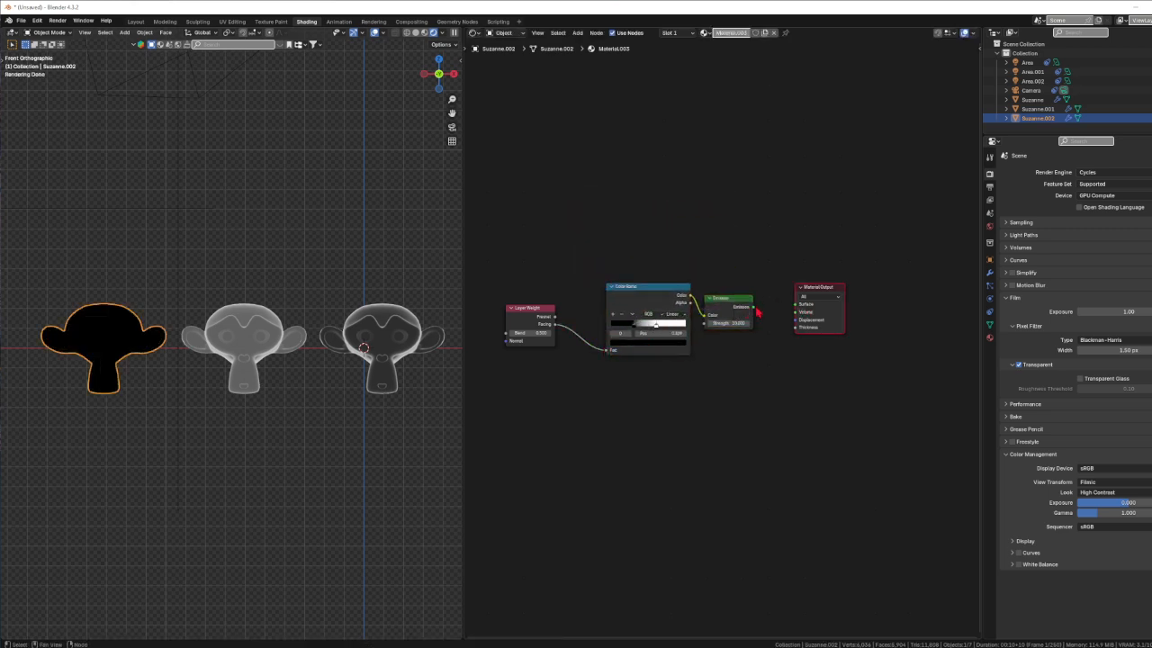
# Connect the left monkey's Emission to the Material Output Surface so it glows white
pyautogui.moveTo(754, 307); pyautogui.dragTo(798, 306)
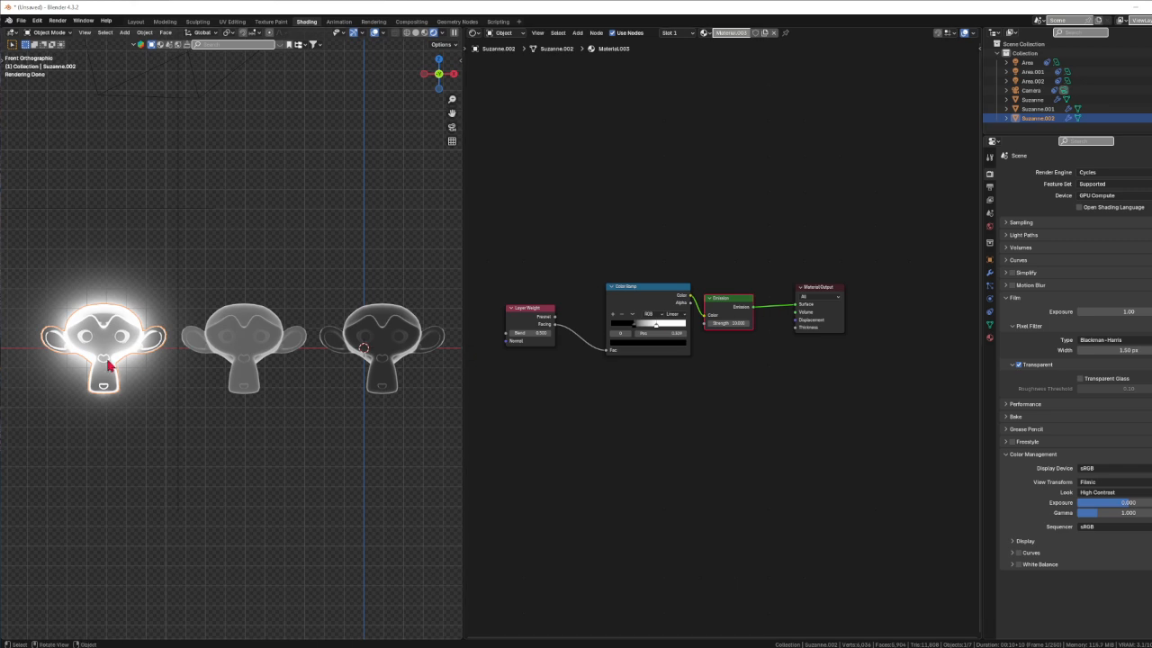
pyautogui.click(256, 338)
# In the middle monkey's material, feed Layer Weight Fresnel into Color Ramp Fac and Emission into Surface
pyautogui.moveTo(557, 150); pyautogui.dragTo(738, 259)
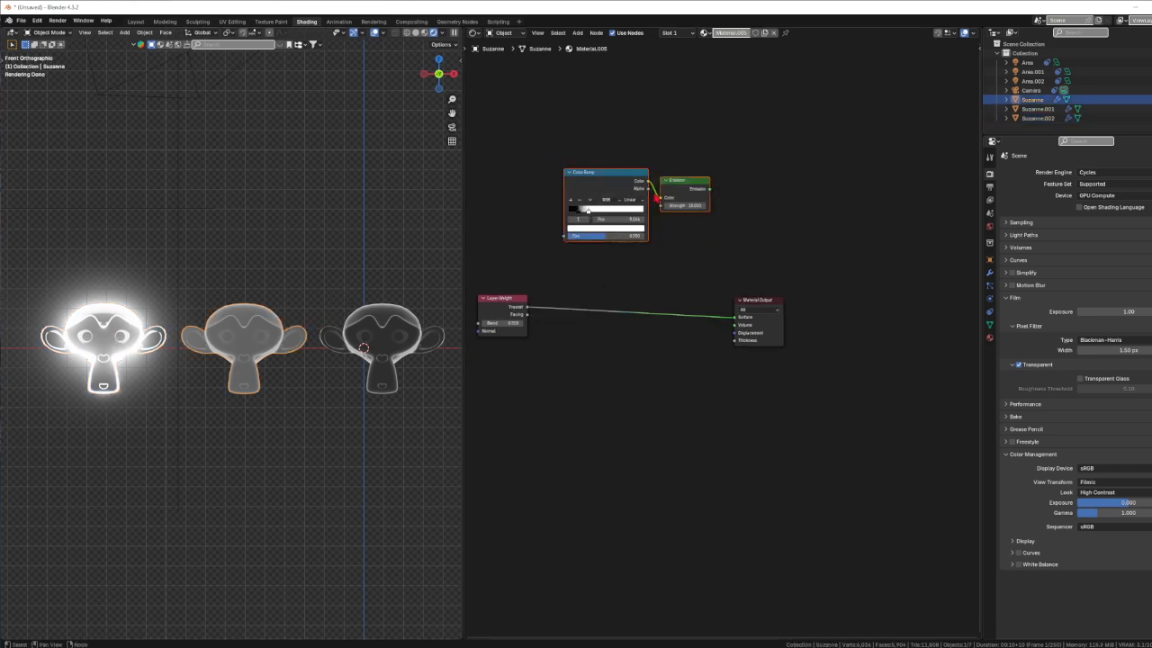
pyautogui.moveTo(658, 198); pyautogui.dragTo(655, 313)
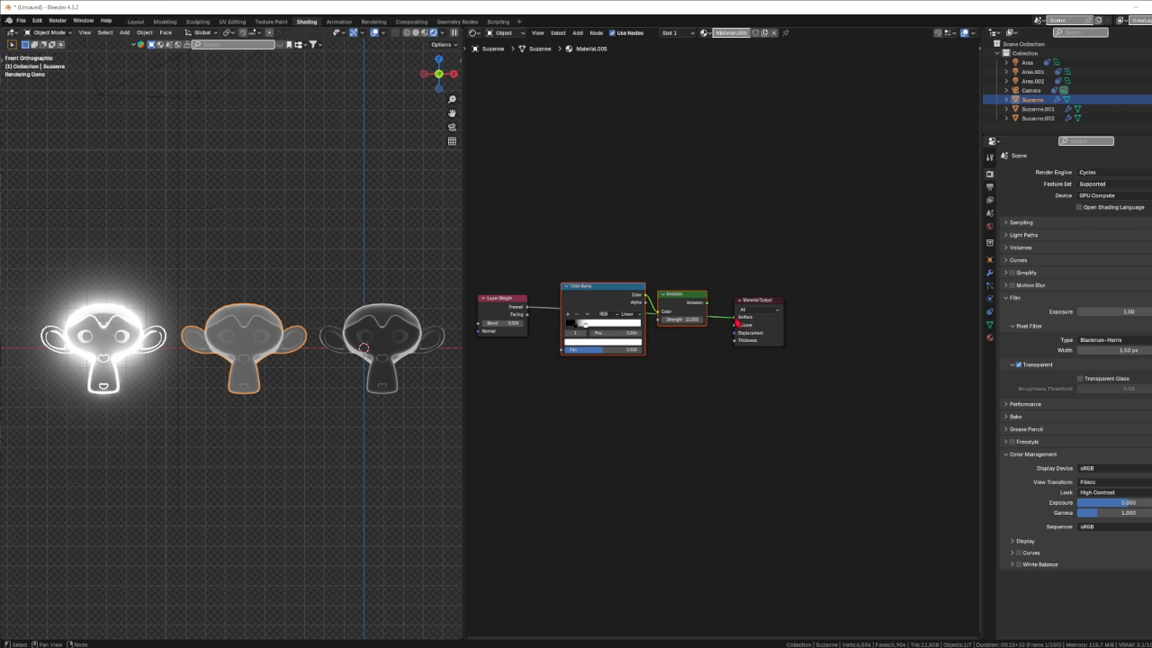
pyautogui.moveTo(737, 322); pyautogui.dragTo(563, 349)
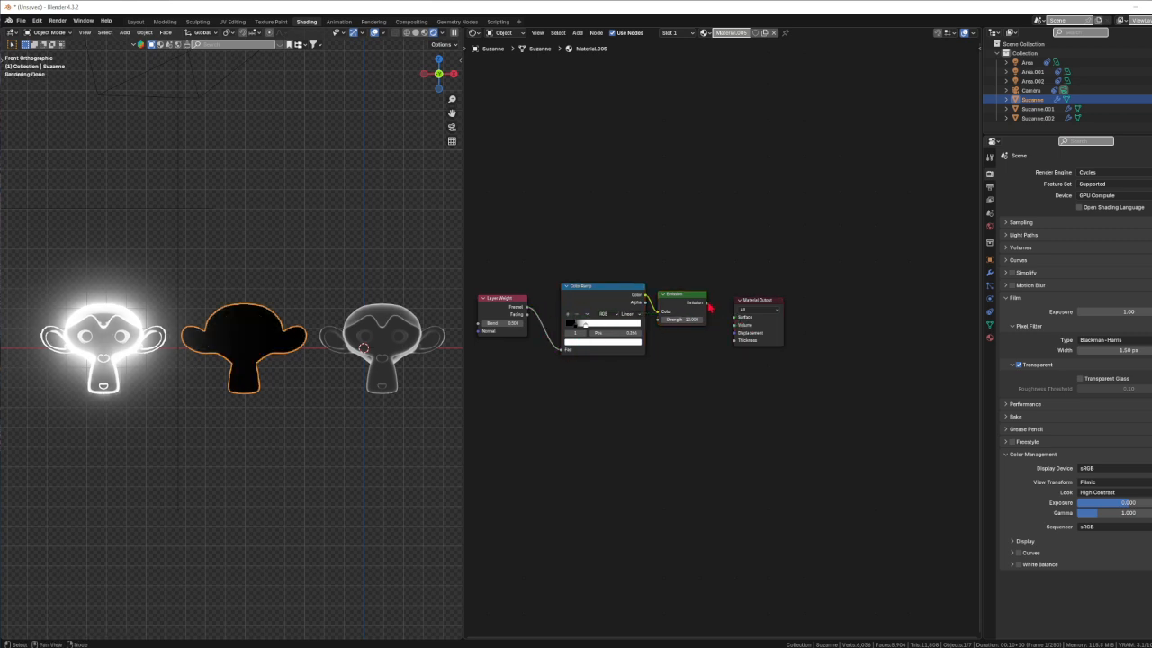
pyautogui.moveTo(708, 303); pyautogui.dragTo(736, 316)
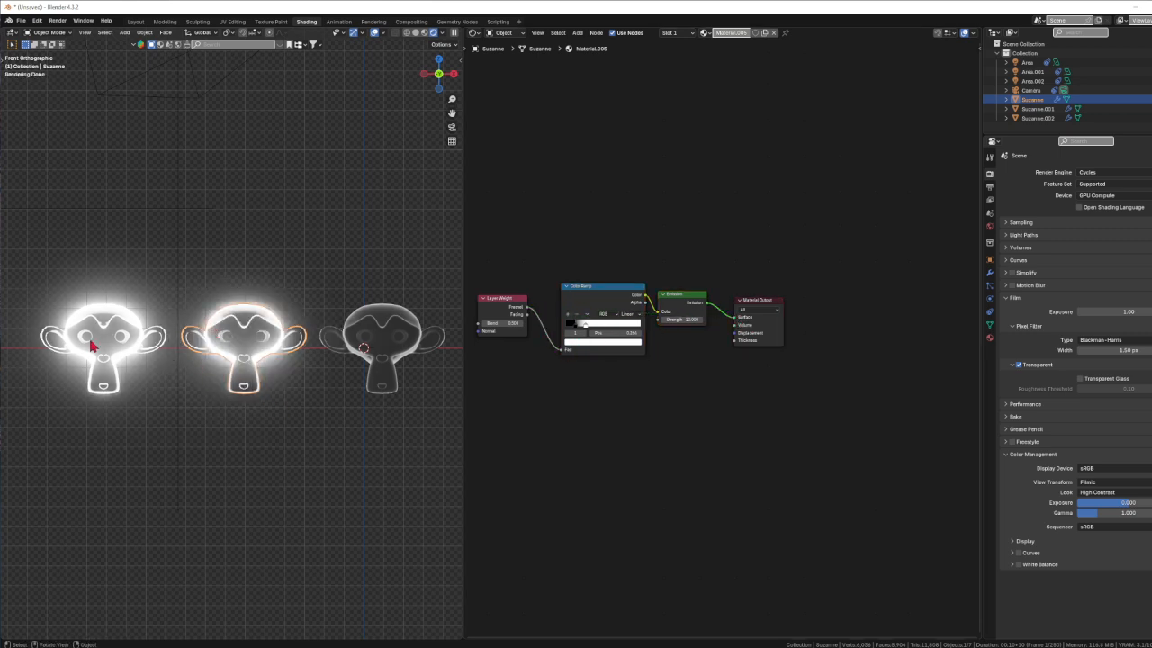
# Insert the right Suzanne's Color Ramp and Emission into its Fresnel–Output link, with Fresnel feeding the ramp's Fac
pyautogui.click(394, 334)
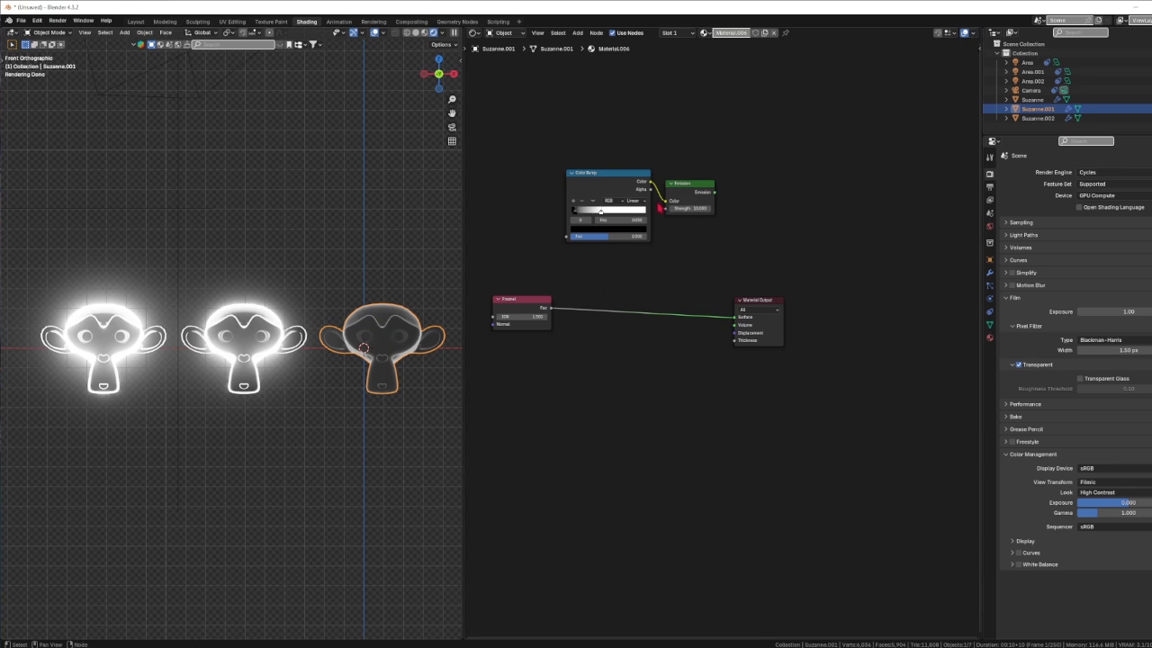
pyautogui.moveTo(525, 144); pyautogui.dragTo(722, 287)
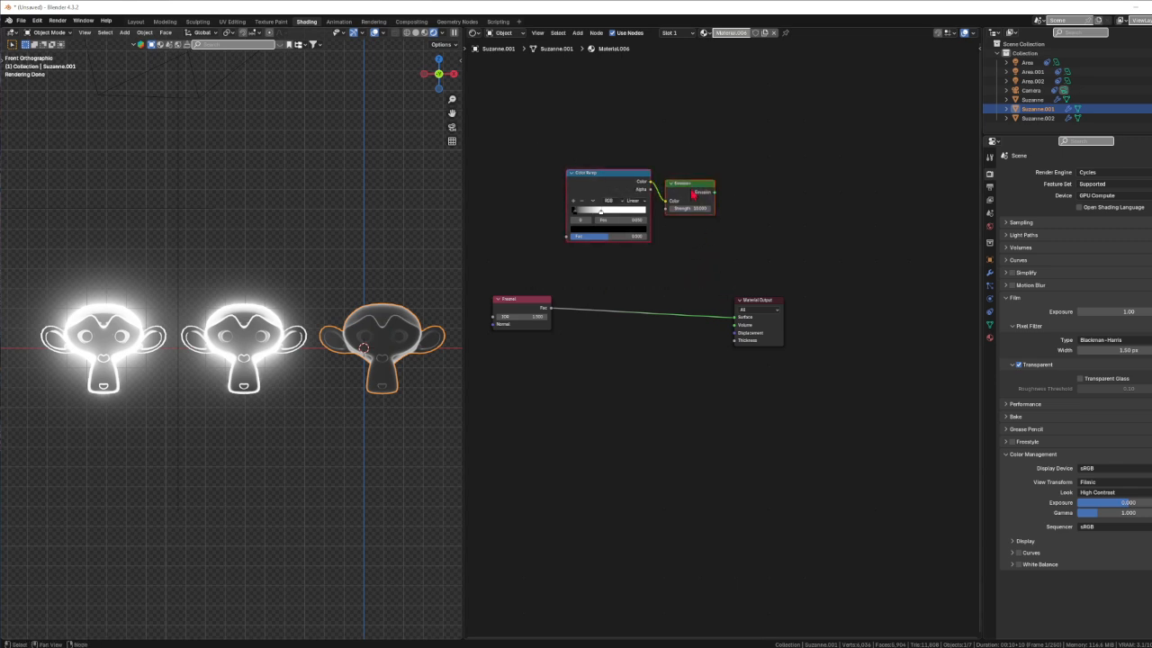
pyautogui.moveTo(691, 187); pyautogui.dragTo(574, 346)
pyautogui.moveTo(721, 302); pyautogui.dragTo(734, 317)
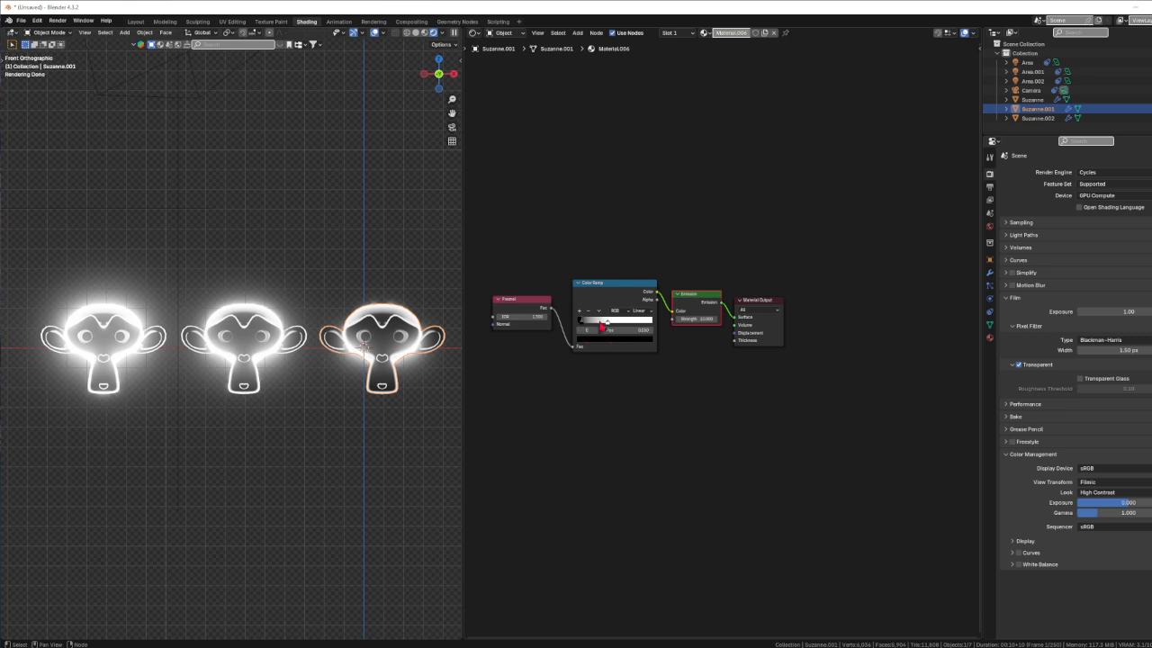
# Raise the left monkey's Emission Strength to 10 and brighten its Color Ramp's dark stop
pyautogui.click(249, 331)
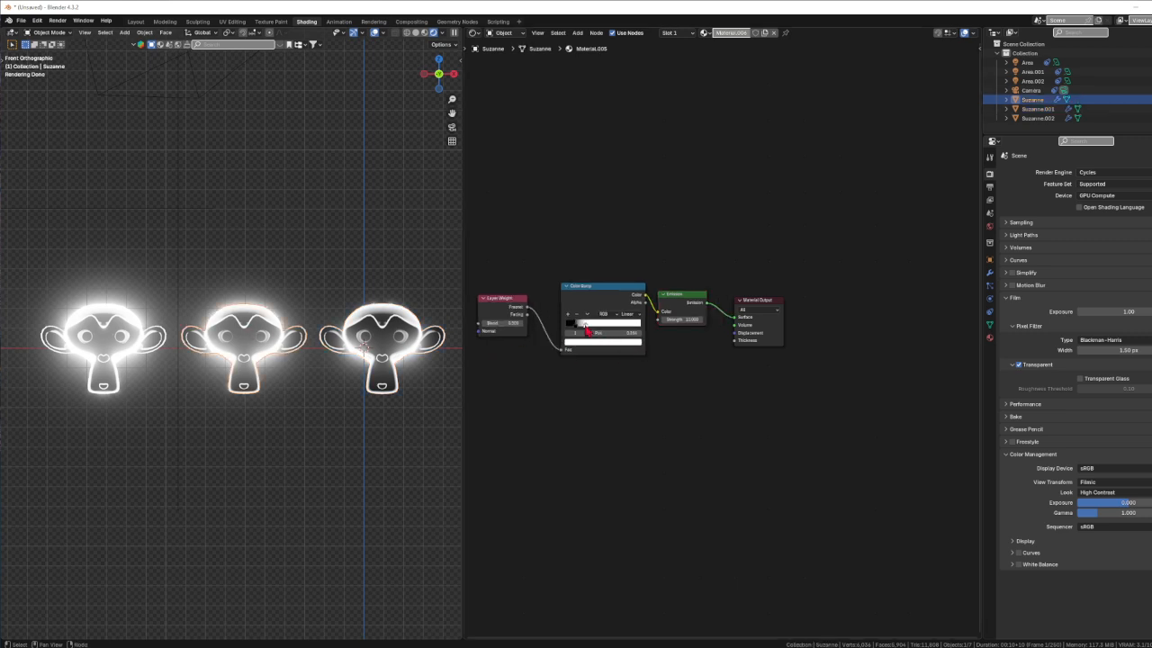
pyautogui.click(107, 339)
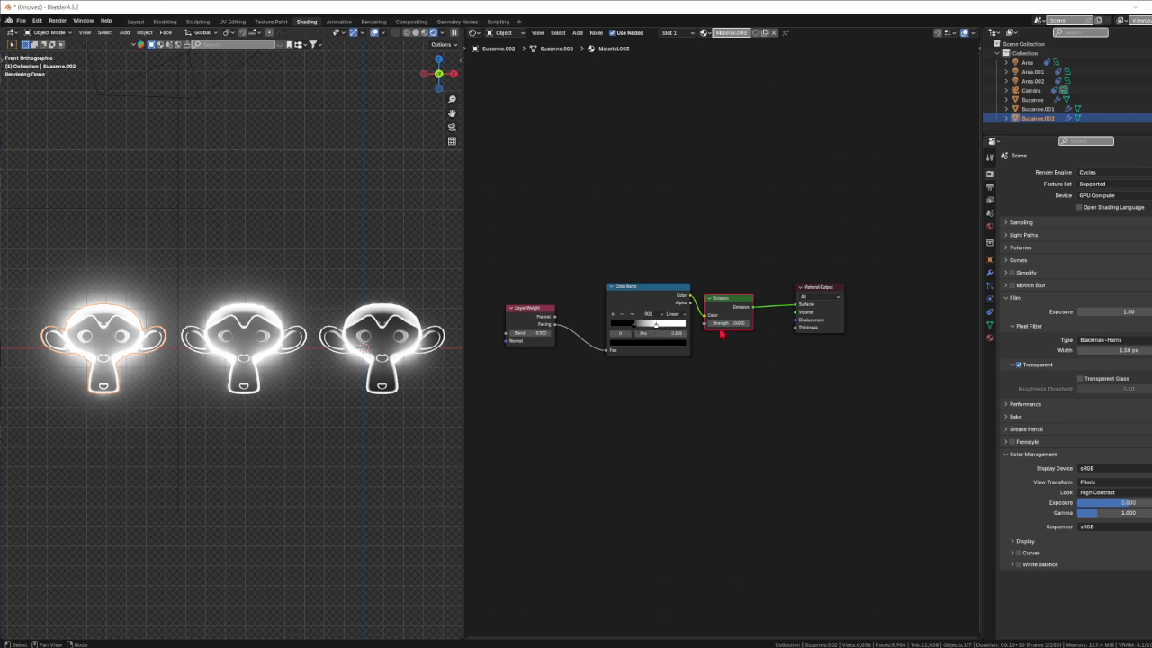
pyautogui.moveTo(725, 324)
pyautogui.mouseDown()
pyautogui.moveTo(752, 324)
pyautogui.moveTo(726, 323)
pyautogui.mouseUp()
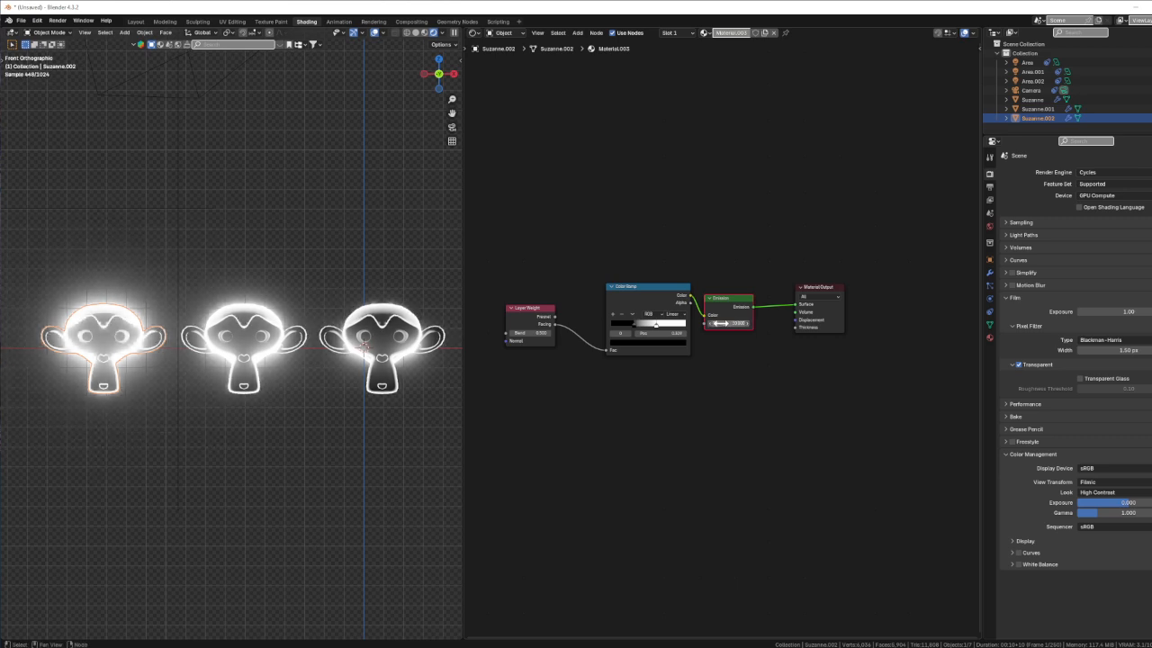
pyautogui.click(635, 345)
pyautogui.moveTo(673, 282); pyautogui.dragTo(673, 236)
# Make the left monkey's ramp stop blue and turn the middle monkey's white ramp stop saturated red
pyautogui.click(662, 239)
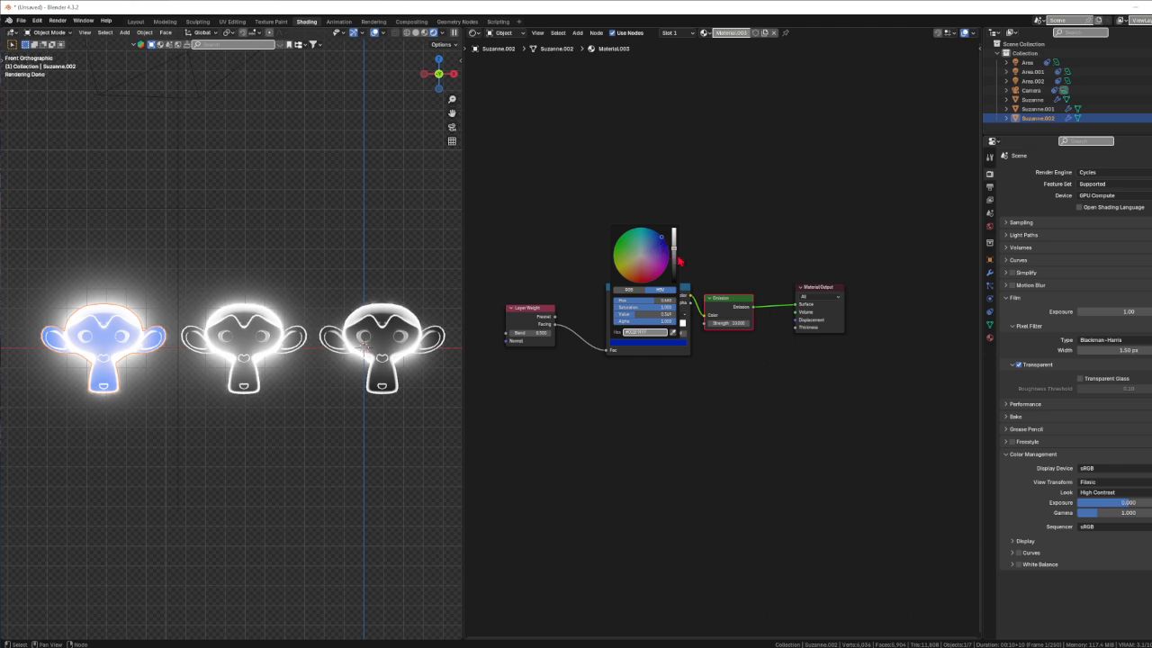
pyautogui.moveTo(673, 250)
pyautogui.mouseDown()
pyautogui.moveTo(673, 235)
pyautogui.moveTo(673, 246)
pyautogui.mouseUp()
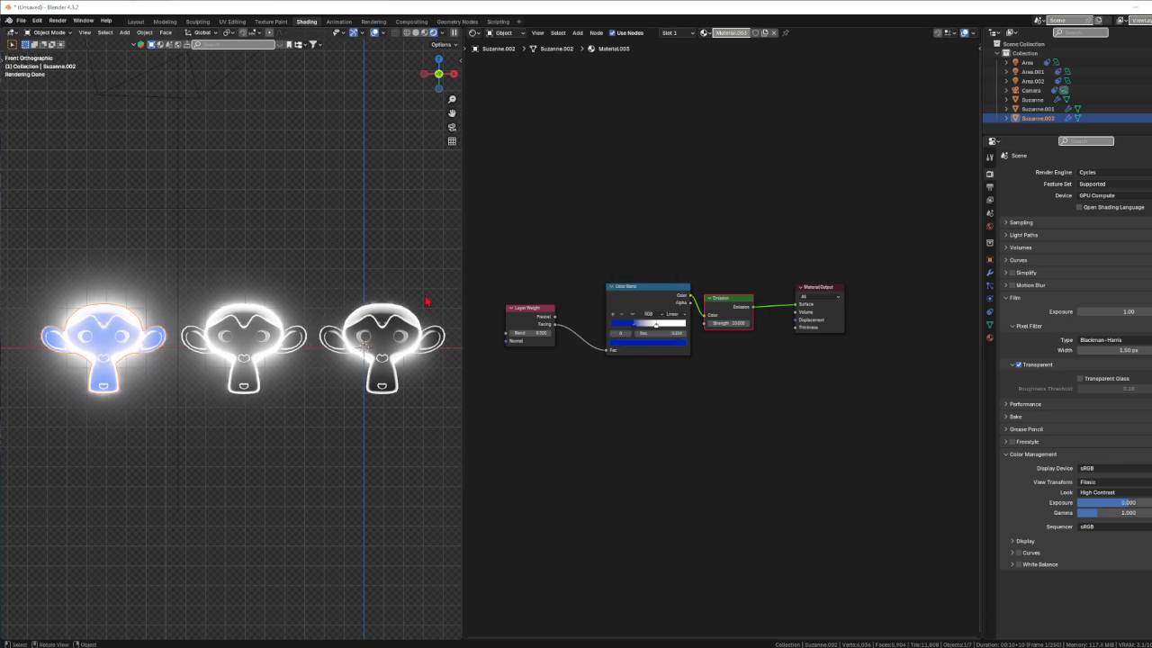
pyautogui.click(230, 331)
pyautogui.click(592, 342)
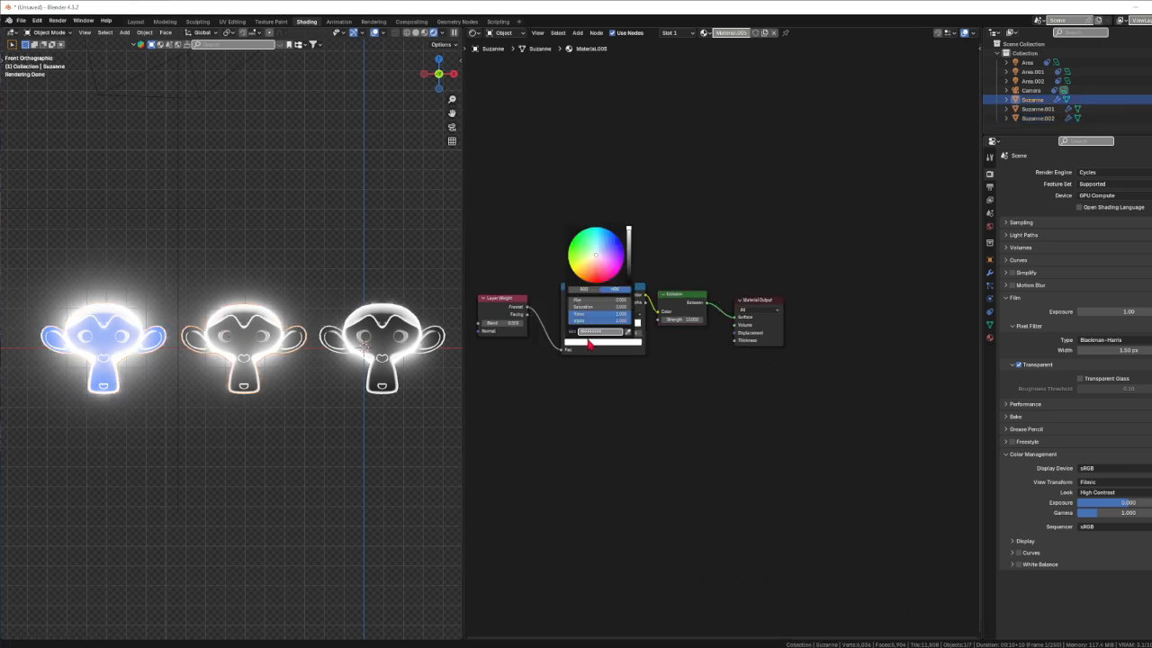
pyautogui.click(575, 325)
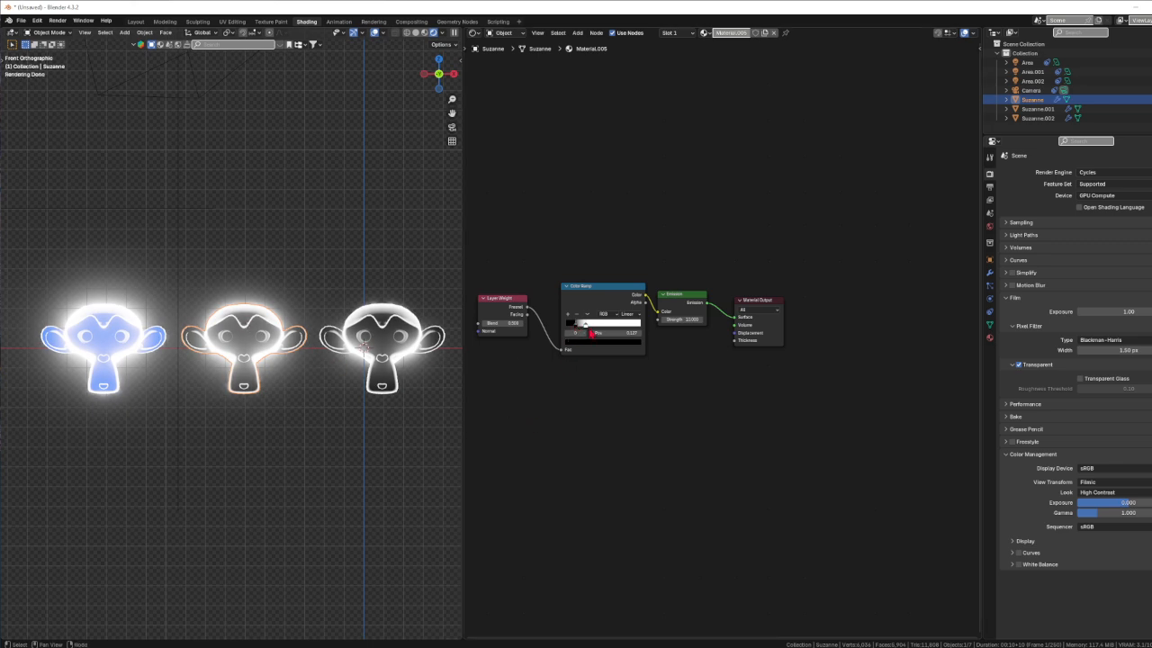
pyautogui.click(586, 326)
pyautogui.click(600, 342)
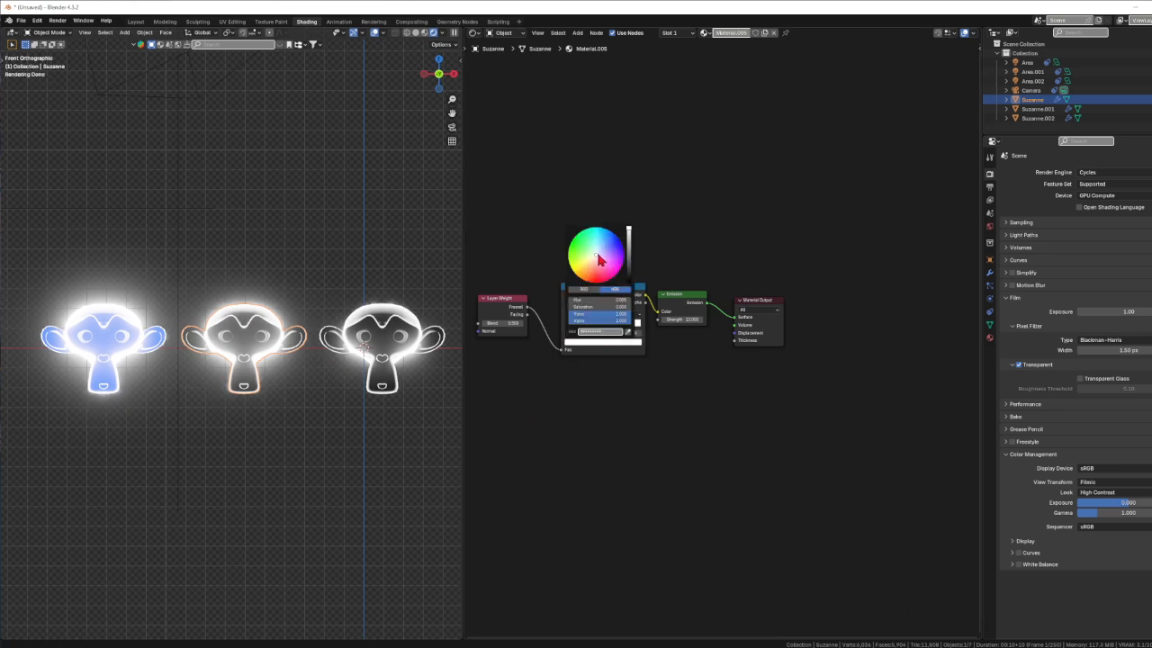
pyautogui.moveTo(599, 259); pyautogui.dragTo(598, 282)
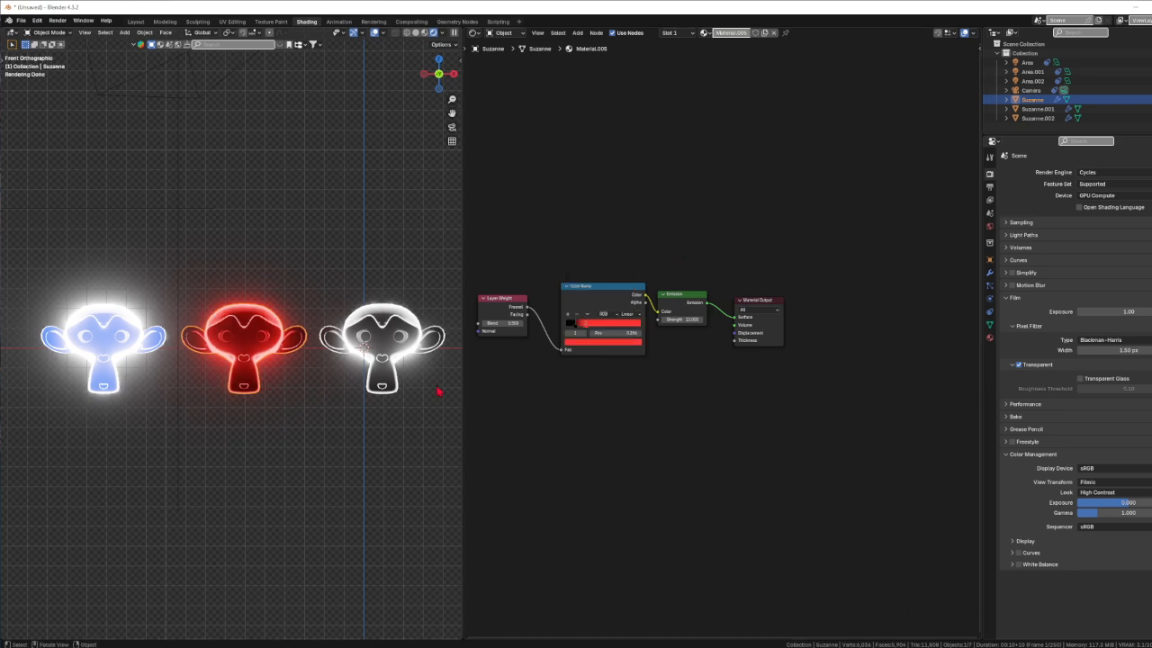
# Turn the right monkey's Color Ramp colour green
pyautogui.click(372, 335)
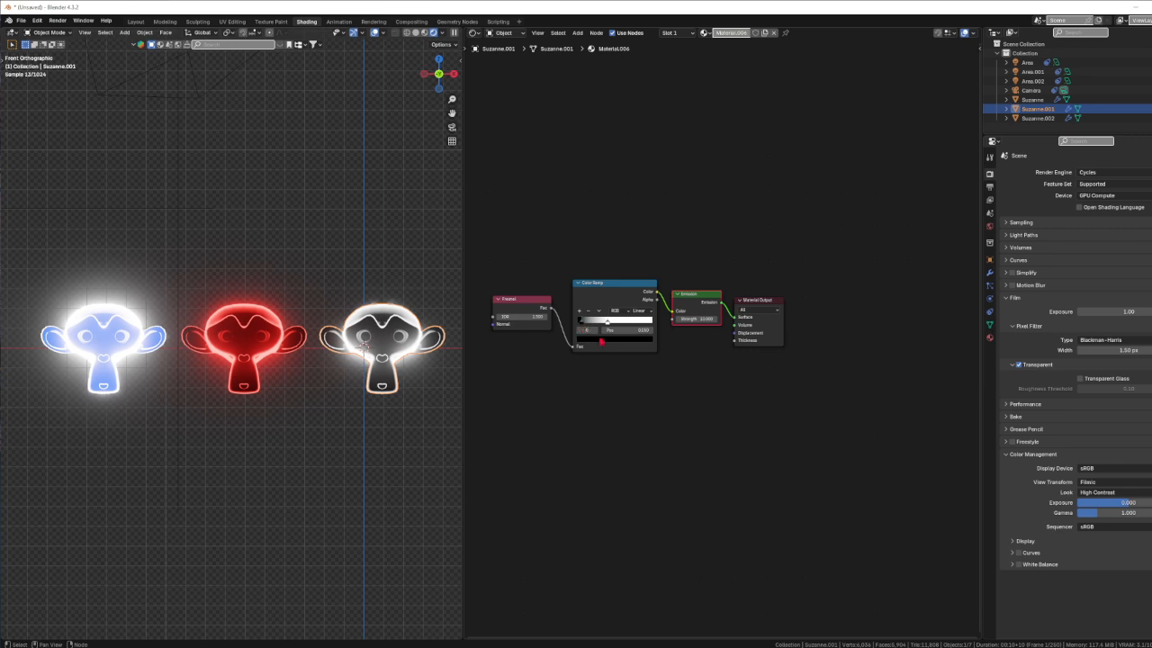
pyautogui.click(620, 339)
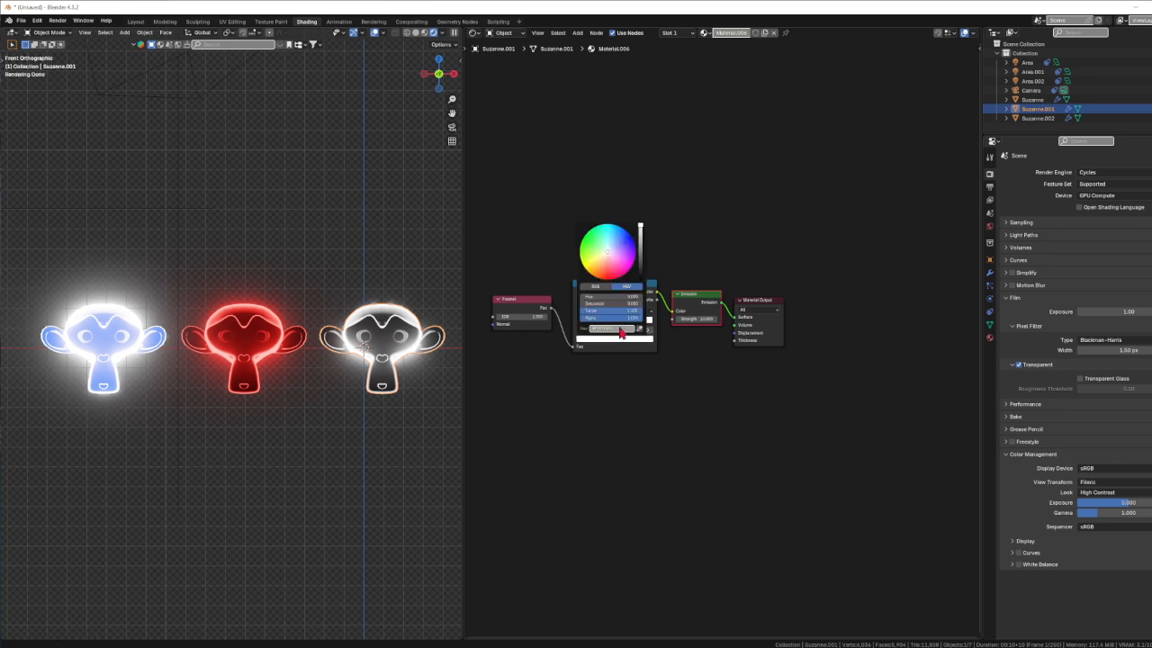
pyautogui.moveTo(611, 254); pyautogui.dragTo(590, 241)
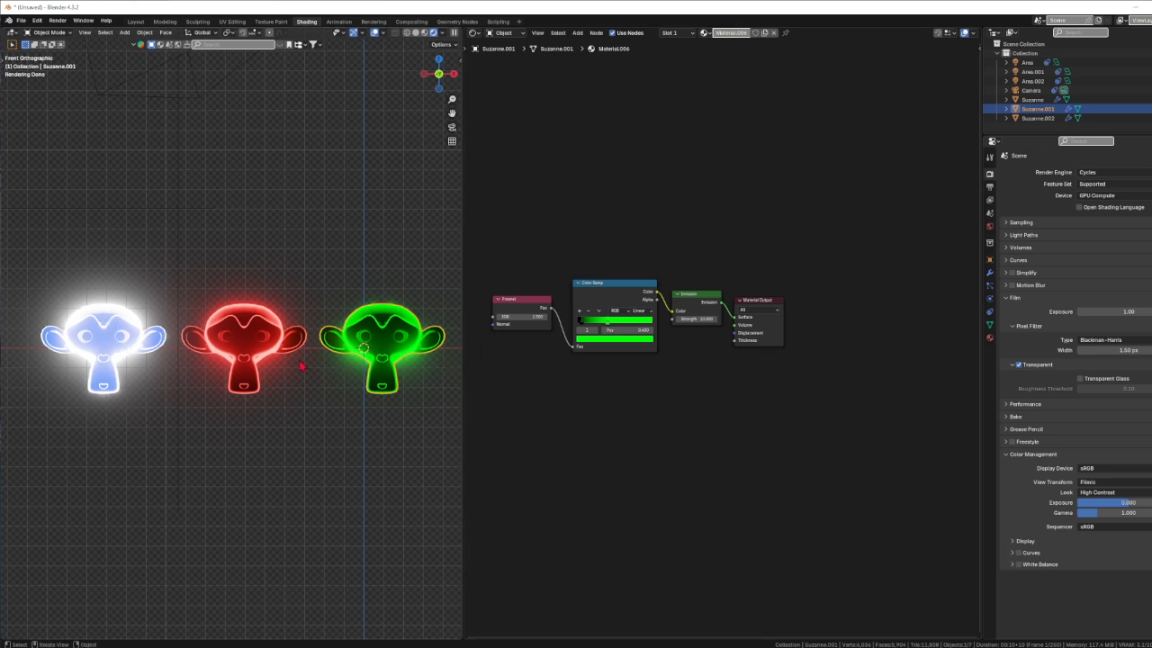
pyautogui.click(110, 334)
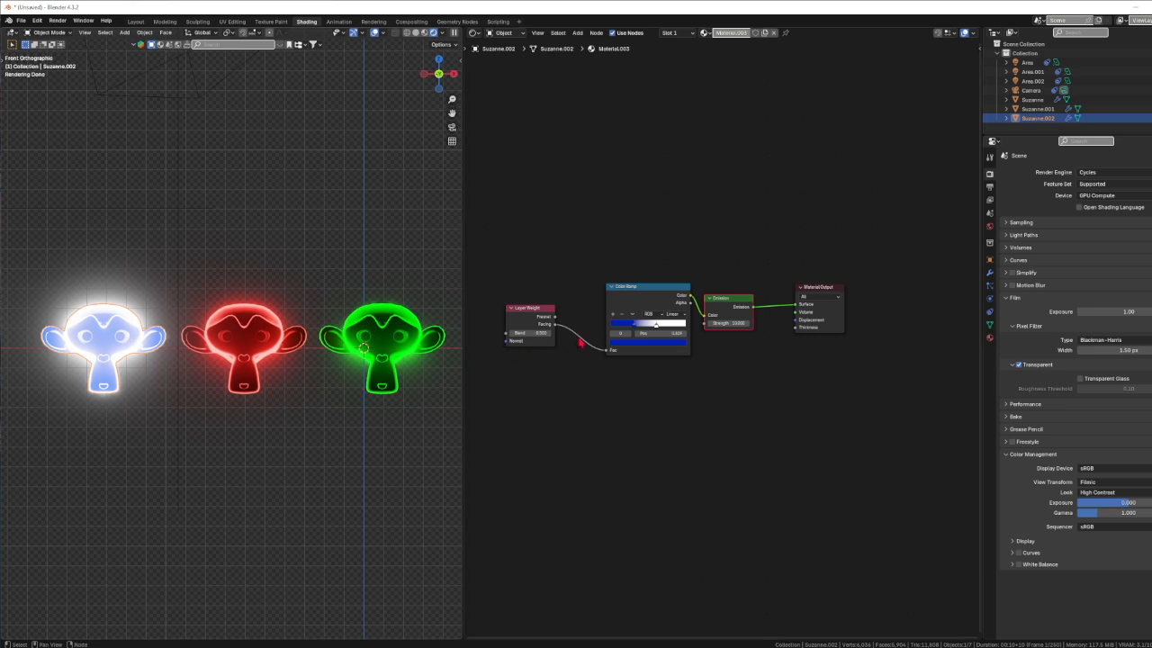
# Set the left monkey's first ramp stop back to black and its white stop to saturated yellow
pyautogui.click(635, 326)
pyautogui.click(639, 343)
pyautogui.moveTo(676, 248); pyautogui.dragTo(678, 306)
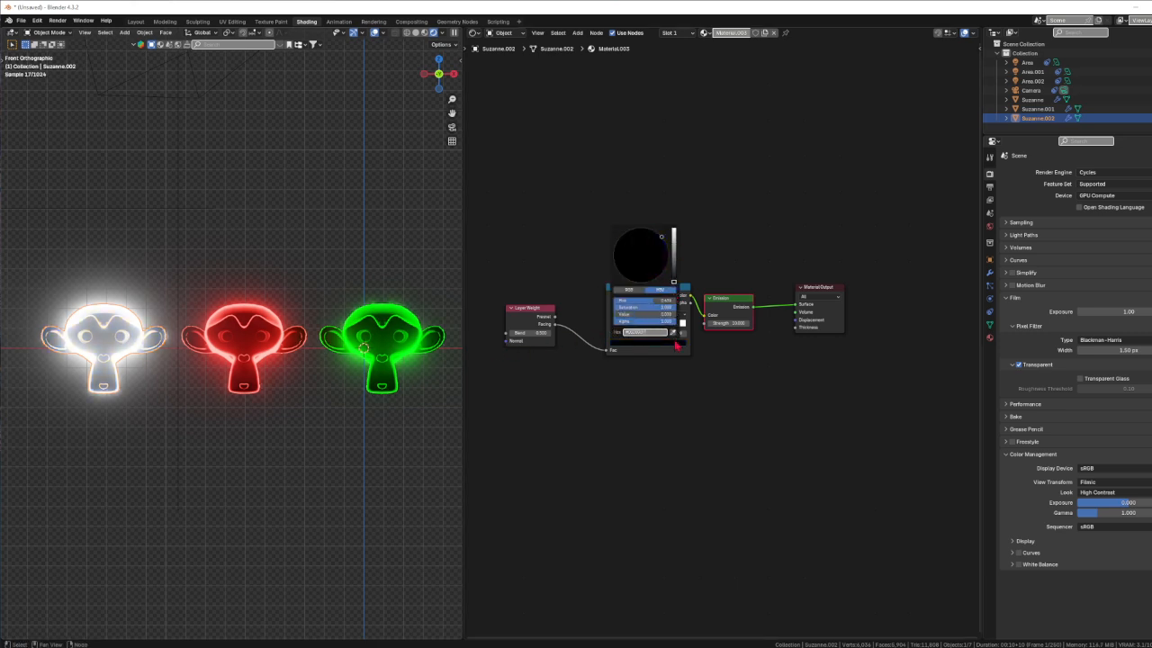
pyautogui.click(657, 325)
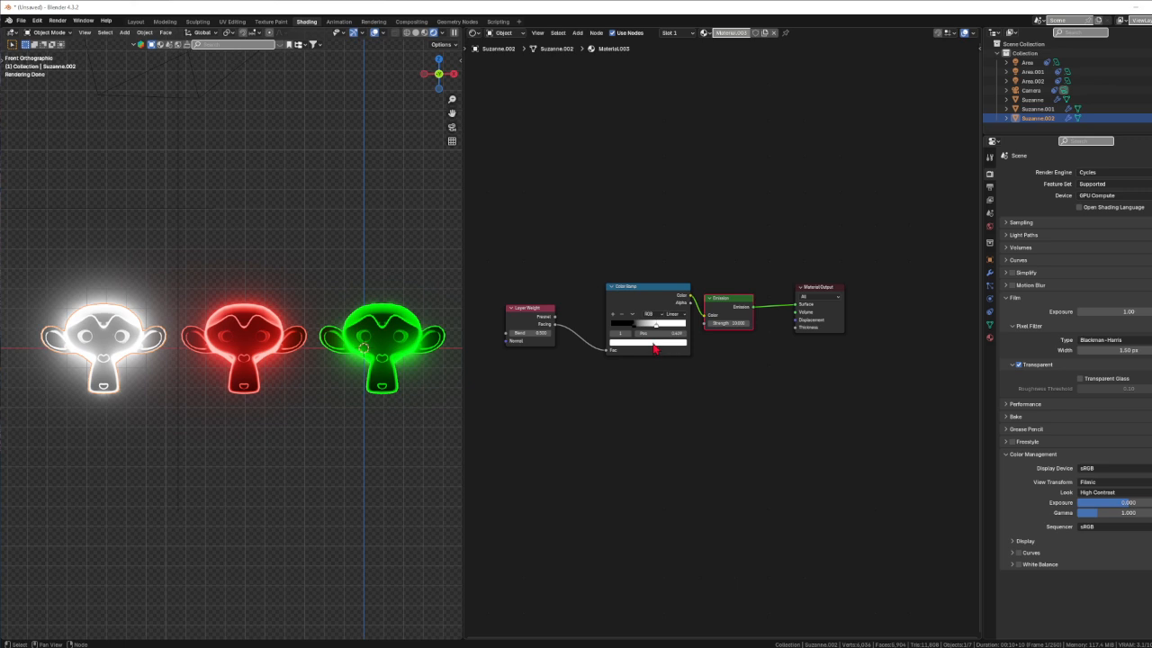
pyautogui.click(653, 343)
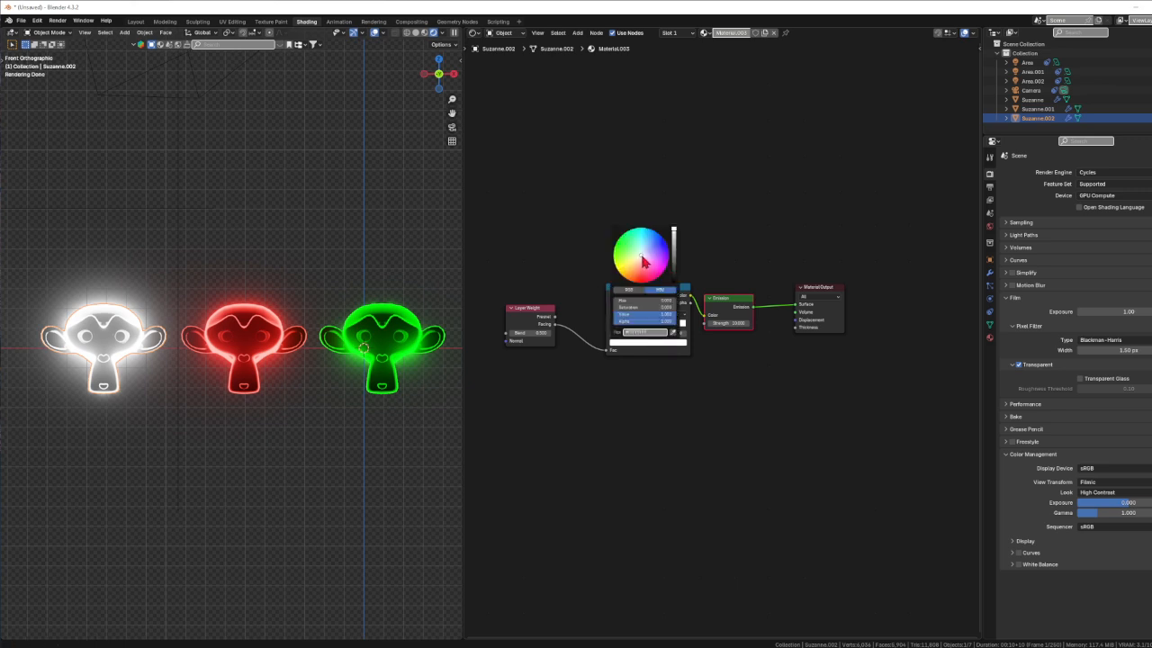
pyautogui.moveTo(642, 260); pyautogui.dragTo(618, 281)
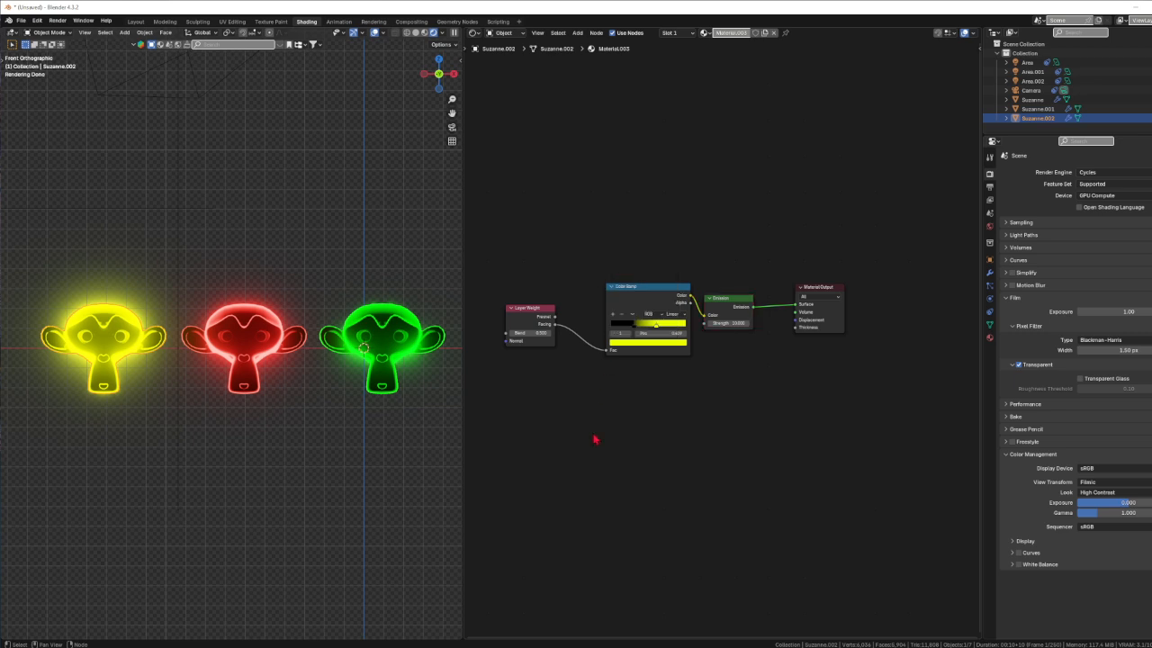
pyautogui.moveTo(355, 361); pyautogui.dragTo(139, 363, button='middle')
# Sweep the yellow monkey's Layer Weight Blend up to 1.0, then down to 0
pyautogui.moveTo(275, 399); pyautogui.dragTo(357, 399, button='middle')
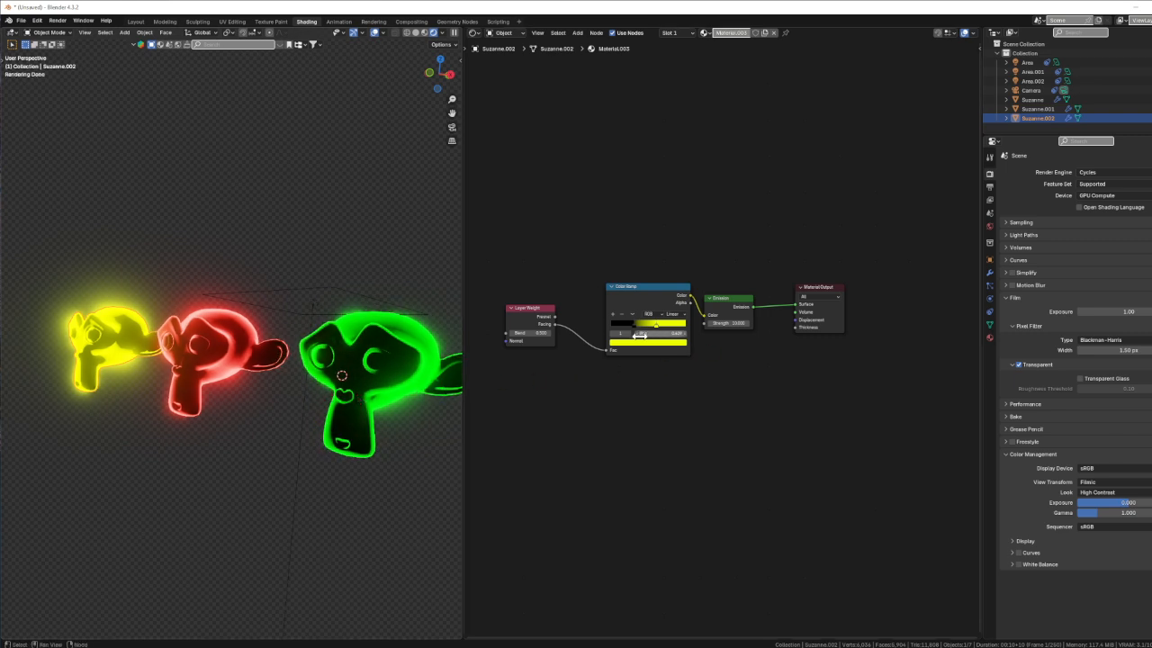
pyautogui.moveTo(537, 331); pyautogui.dragTo(567, 331)
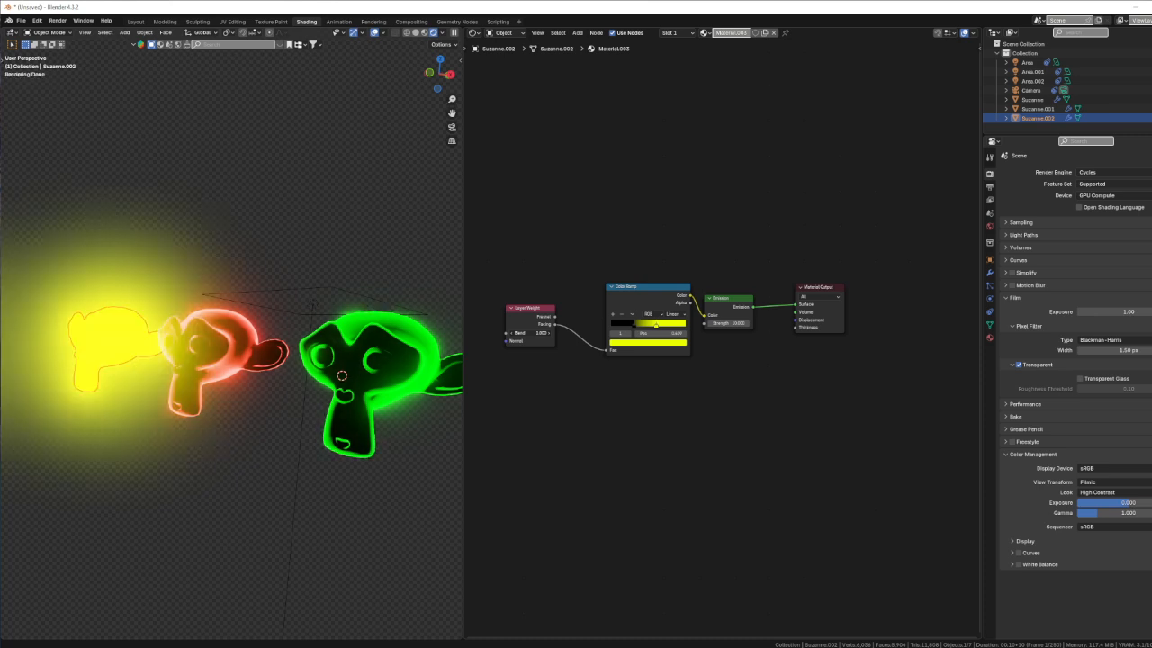
pyautogui.moveTo(566, 331)
pyautogui.mouseDown()
pyautogui.moveTo(513, 331)
pyautogui.moveTo(566, 331)
pyautogui.mouseUp()
# Lower the Layer Weight Blend on the red Suzanne's rim-light material
pyautogui.click(364, 364)
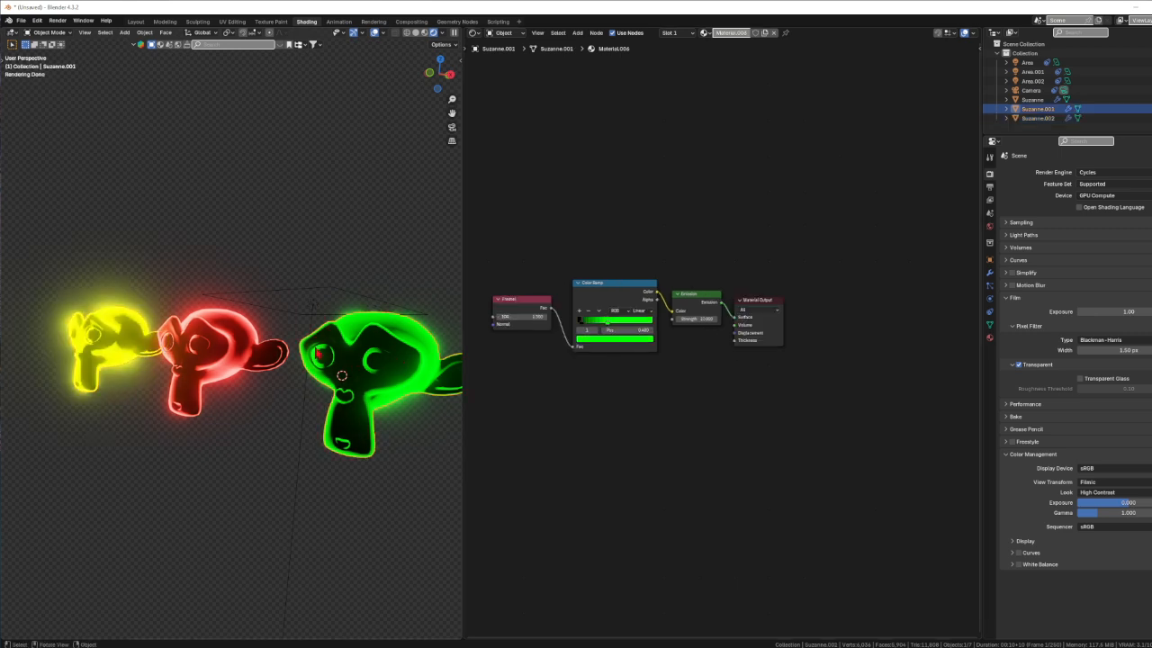
pyautogui.click(226, 346)
pyautogui.moveTo(562, 331); pyautogui.dragTo(532, 329)
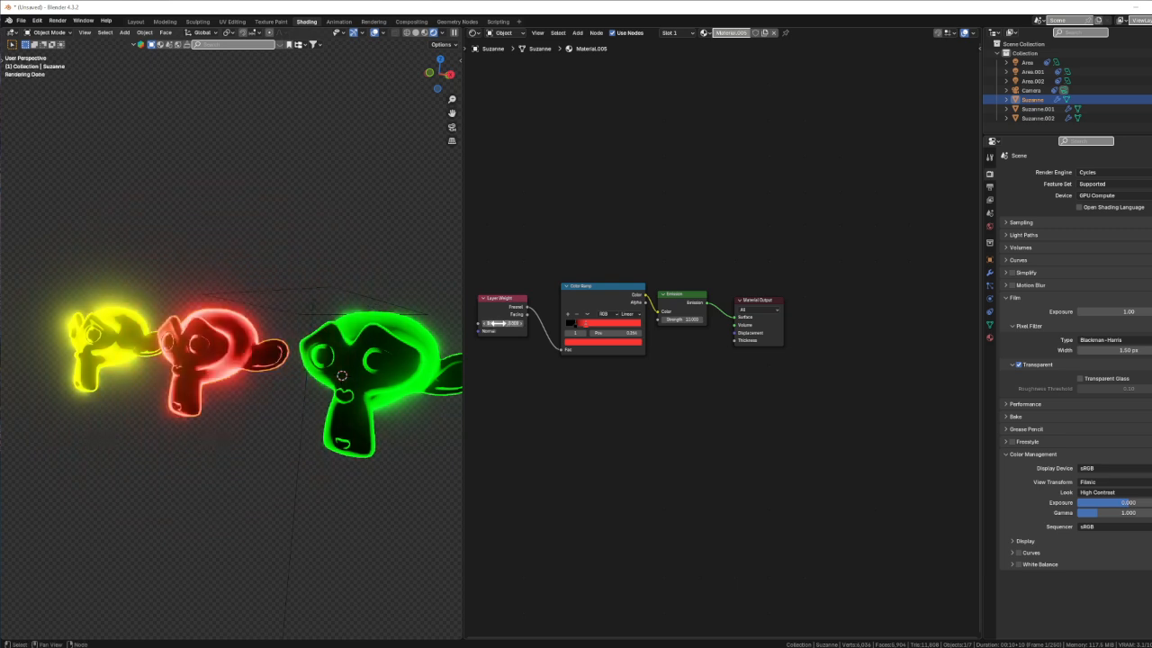
# Set the green Suzanne's Fresnel IOR to 1.5 for a crisp neon green rim
pyautogui.click(449, 326)
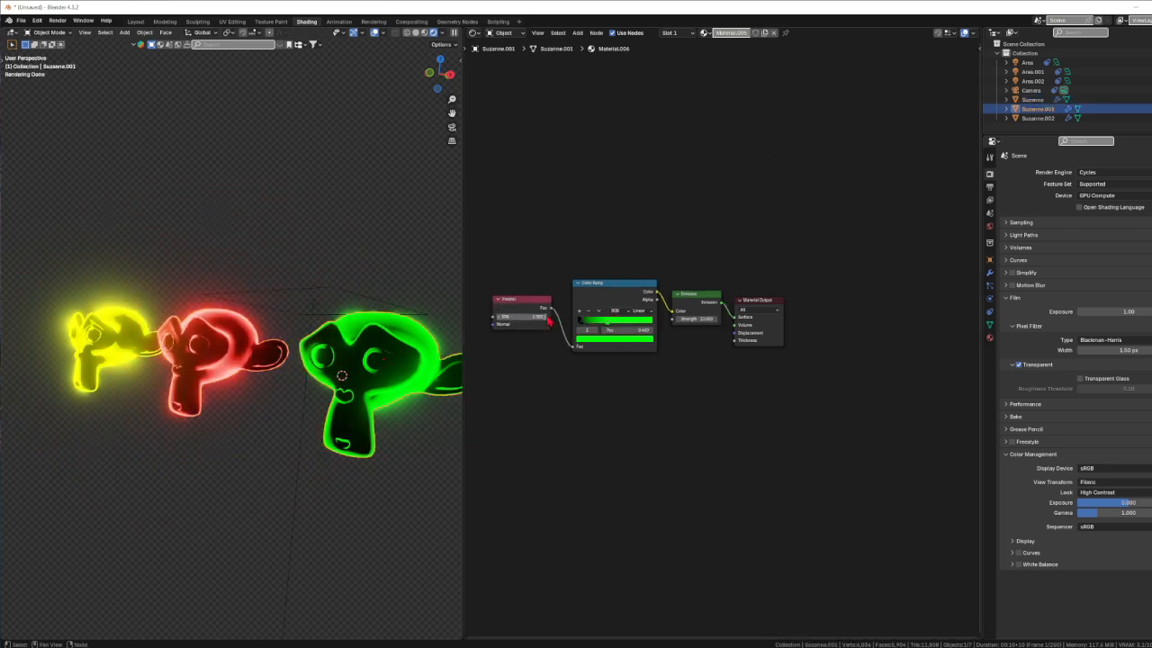
pyautogui.moveTo(522, 317)
pyautogui.mouseDown()
pyautogui.moveTo(545, 317)
pyautogui.moveTo(511, 317)
pyautogui.moveTo(619, 316)
pyautogui.moveTo(540, 317)
pyautogui.mouseUp()
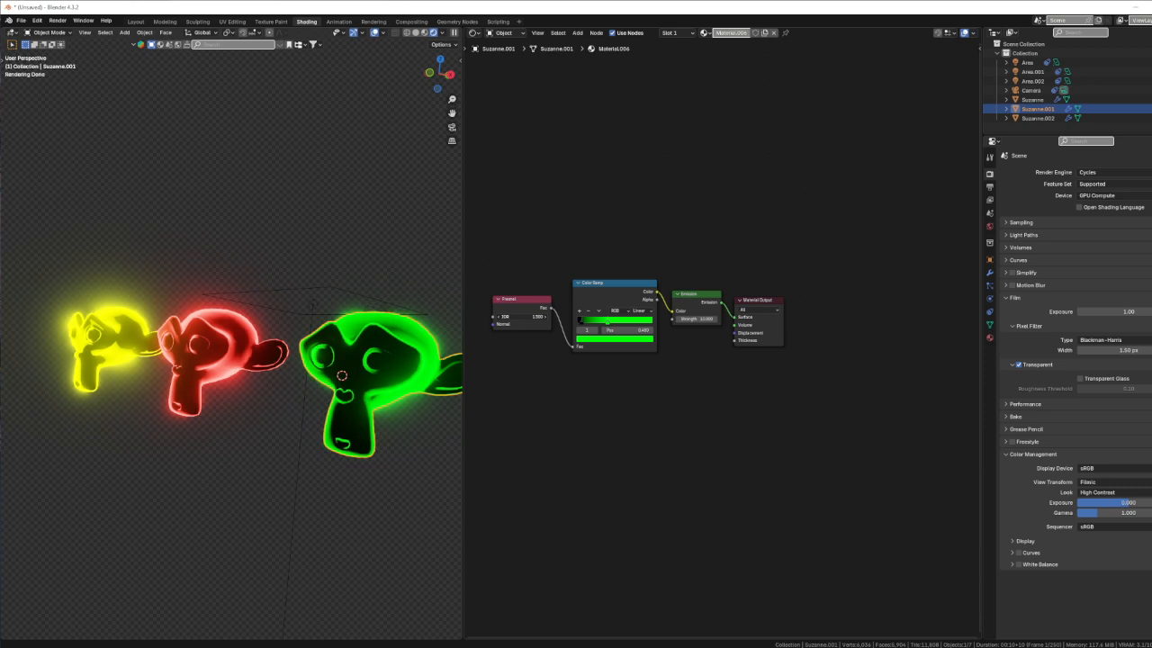
pyautogui.moveTo(261, 410); pyautogui.dragTo(101, 447, button='middle')
pyautogui.scroll(-2, 130, 430)
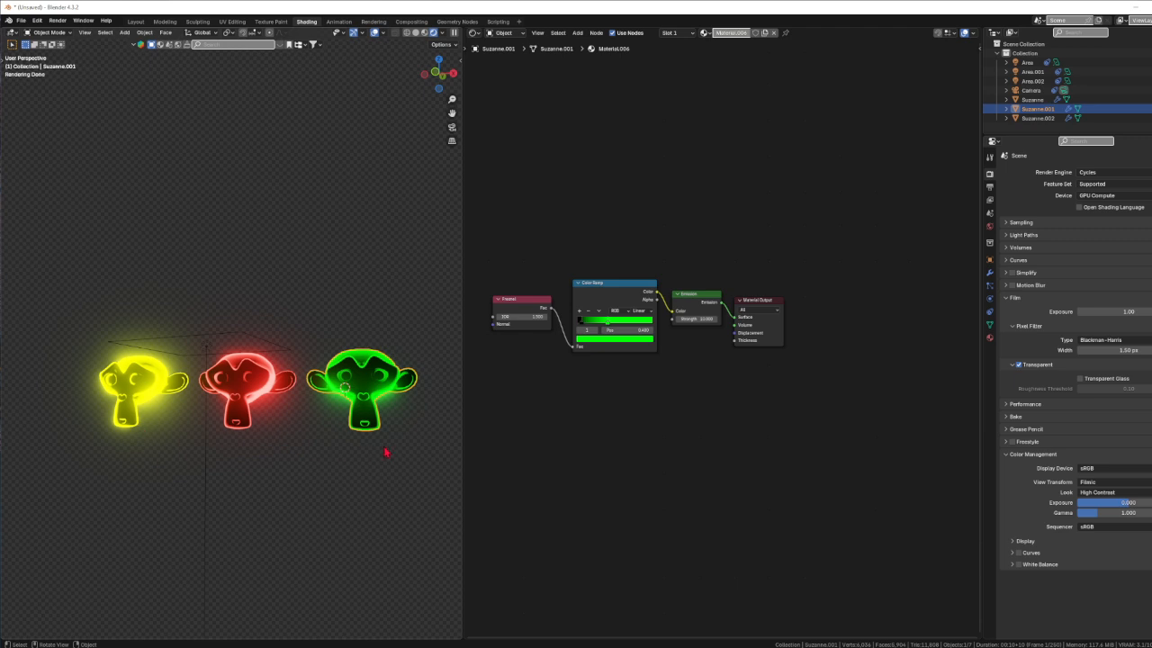
pyautogui.moveTo(385, 451)
pyautogui.mouseDown(button='middle')
pyautogui.moveTo(457, 438)
pyautogui.moveTo(452, 457)
pyautogui.moveTo(455, 441)
pyautogui.mouseUp(button='middle')
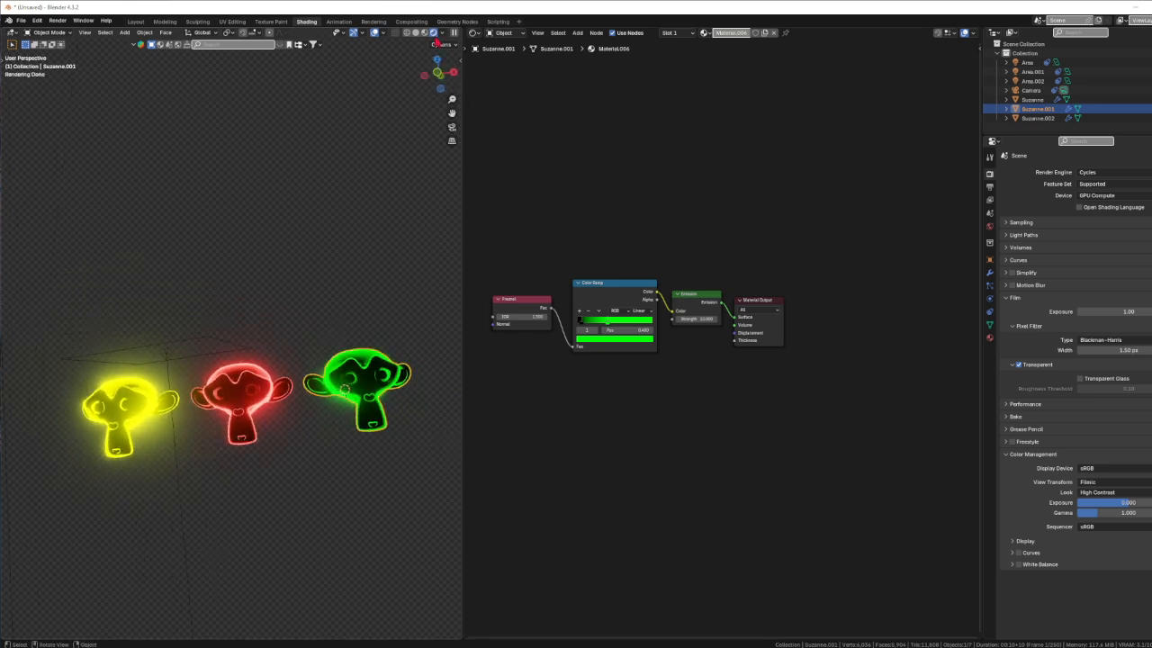
pyautogui.moveTo(313, 467); pyautogui.dragTo(442, 465, button='middle')
pyautogui.moveTo(153, 471); pyautogui.dragTo(259, 433, button='middle')
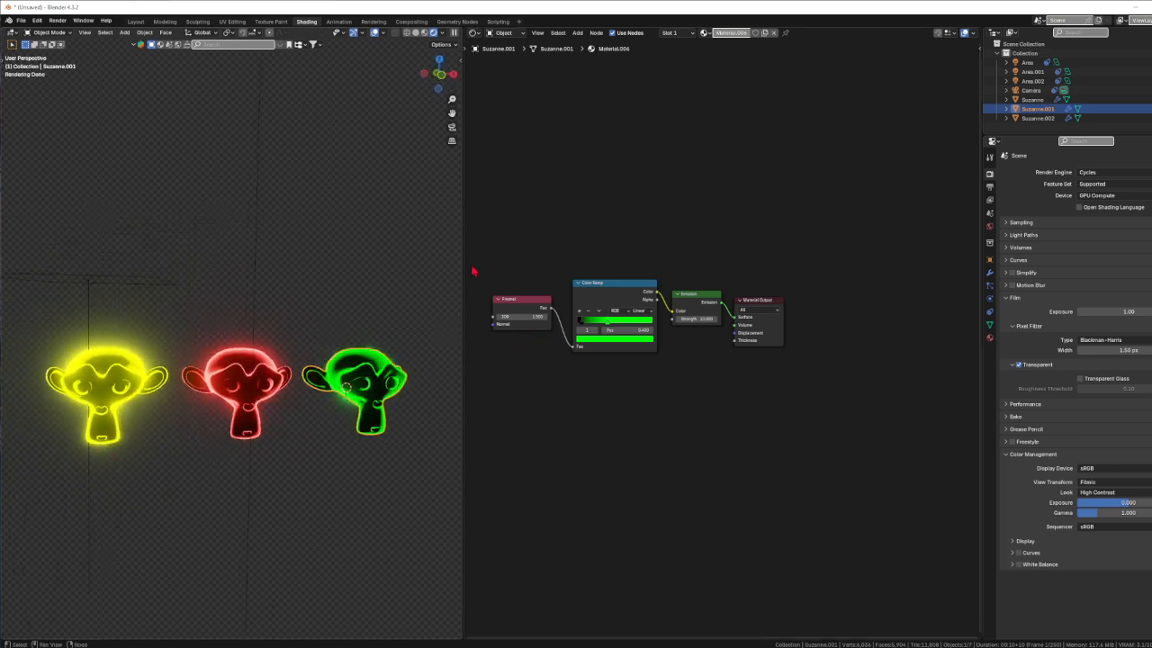
pyautogui.click(274, 367)
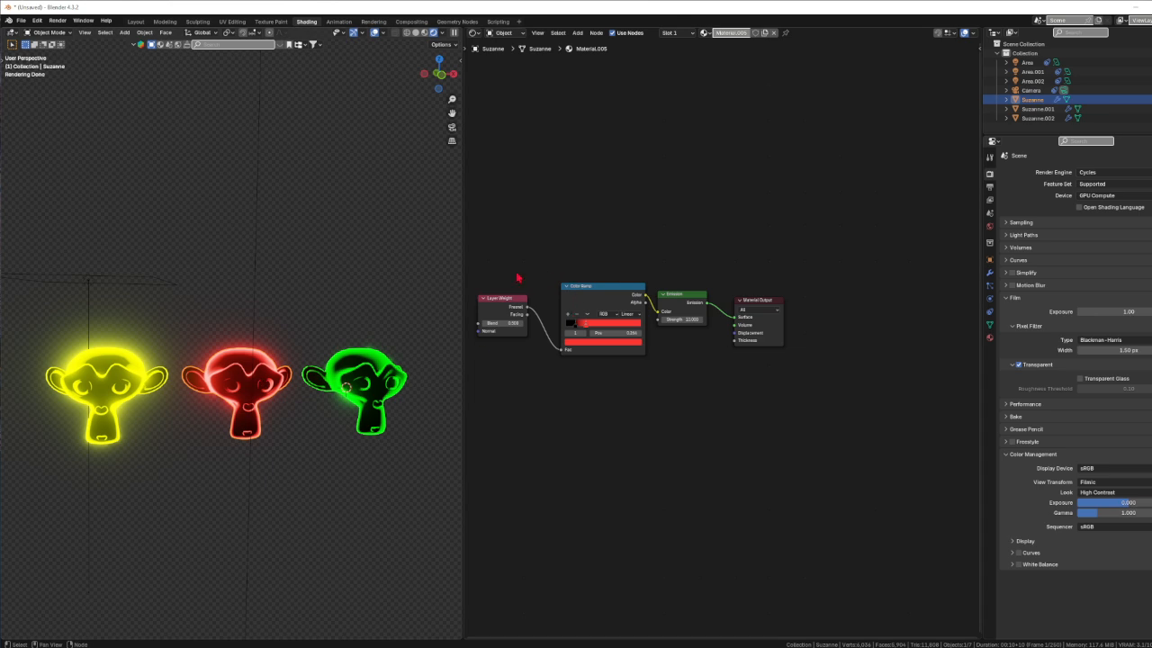